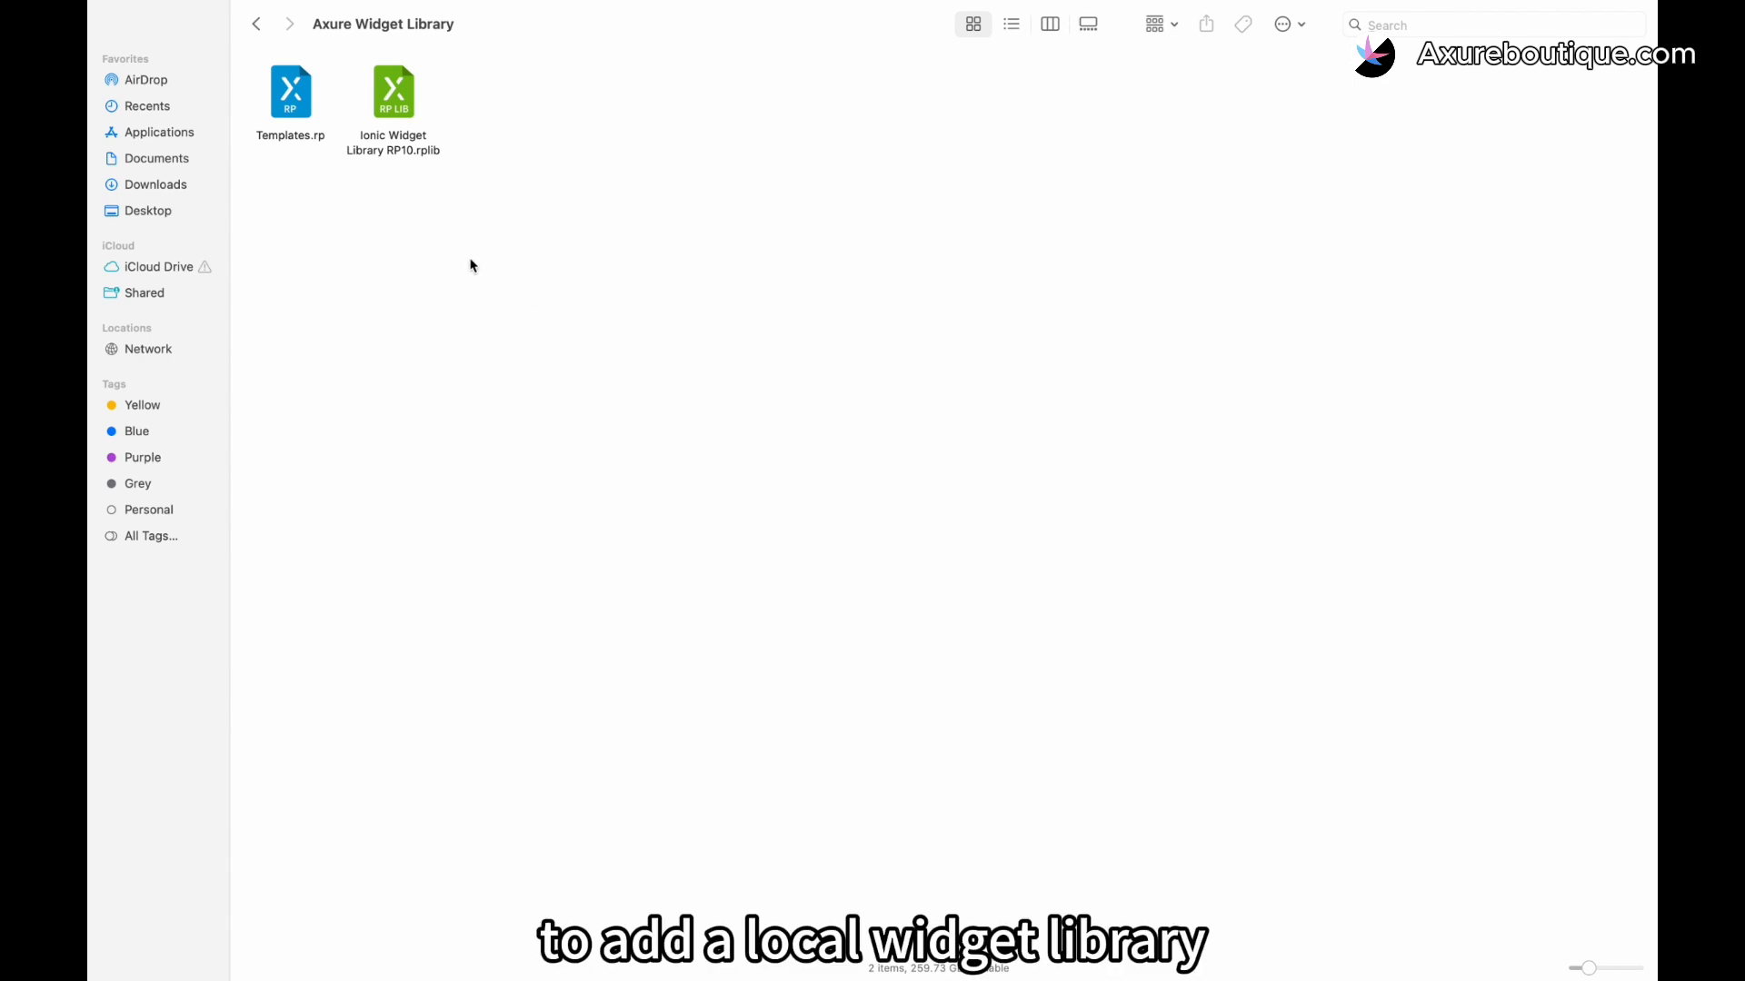
Open Ionic Widget Library RP10.rplib with Axure RP 11 and add it as a widget library, keeping its files in the current location.
{"action": "right_click", "coordinate": [400, 105]}
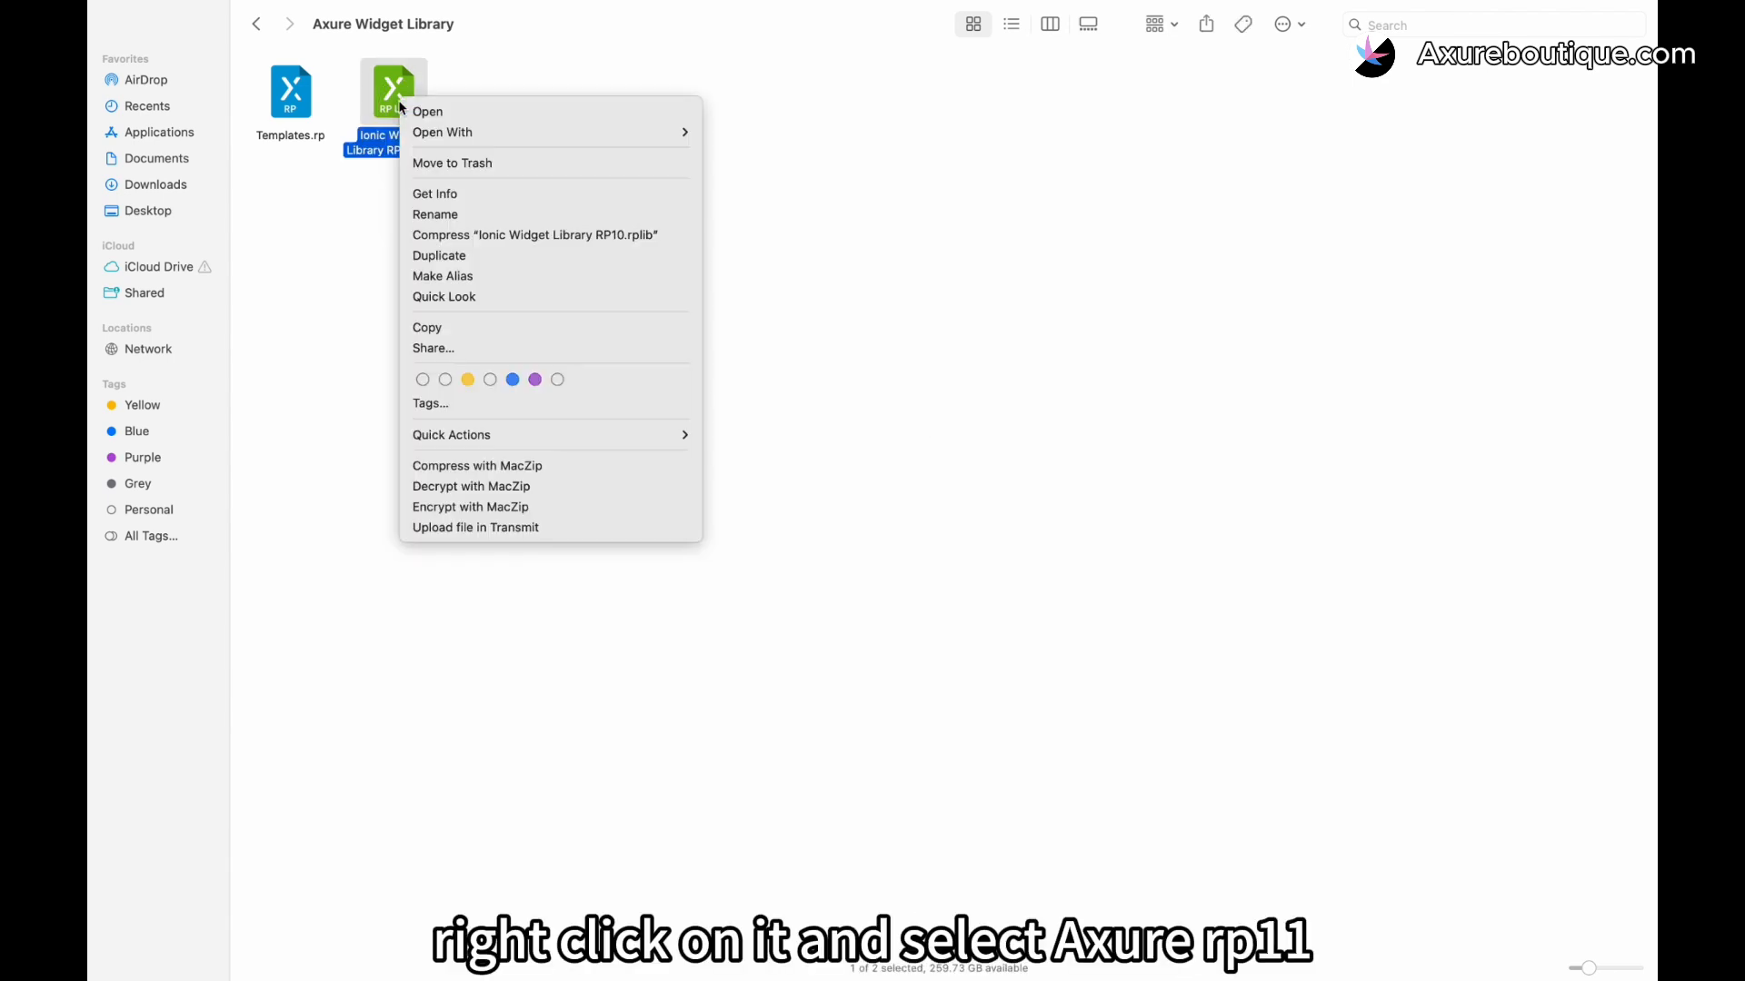
{"action": "mouse_move", "coordinate": [506, 133]}
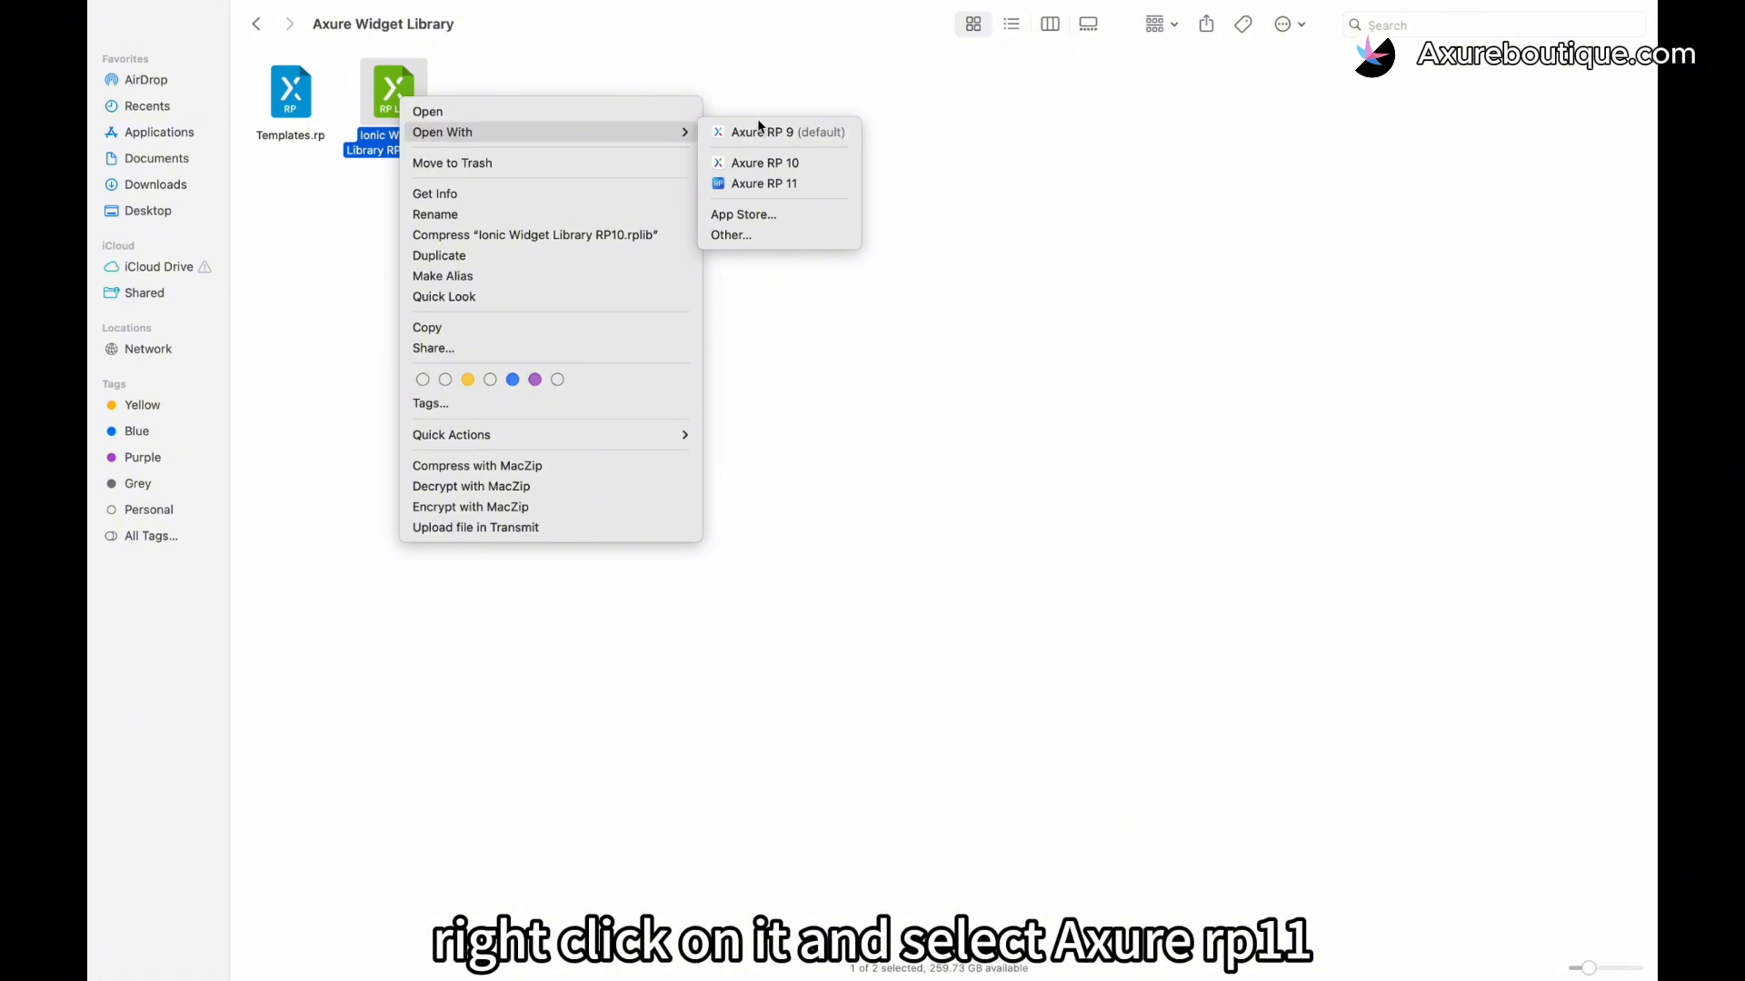
{"action": "left_click", "coordinate": [765, 186]}
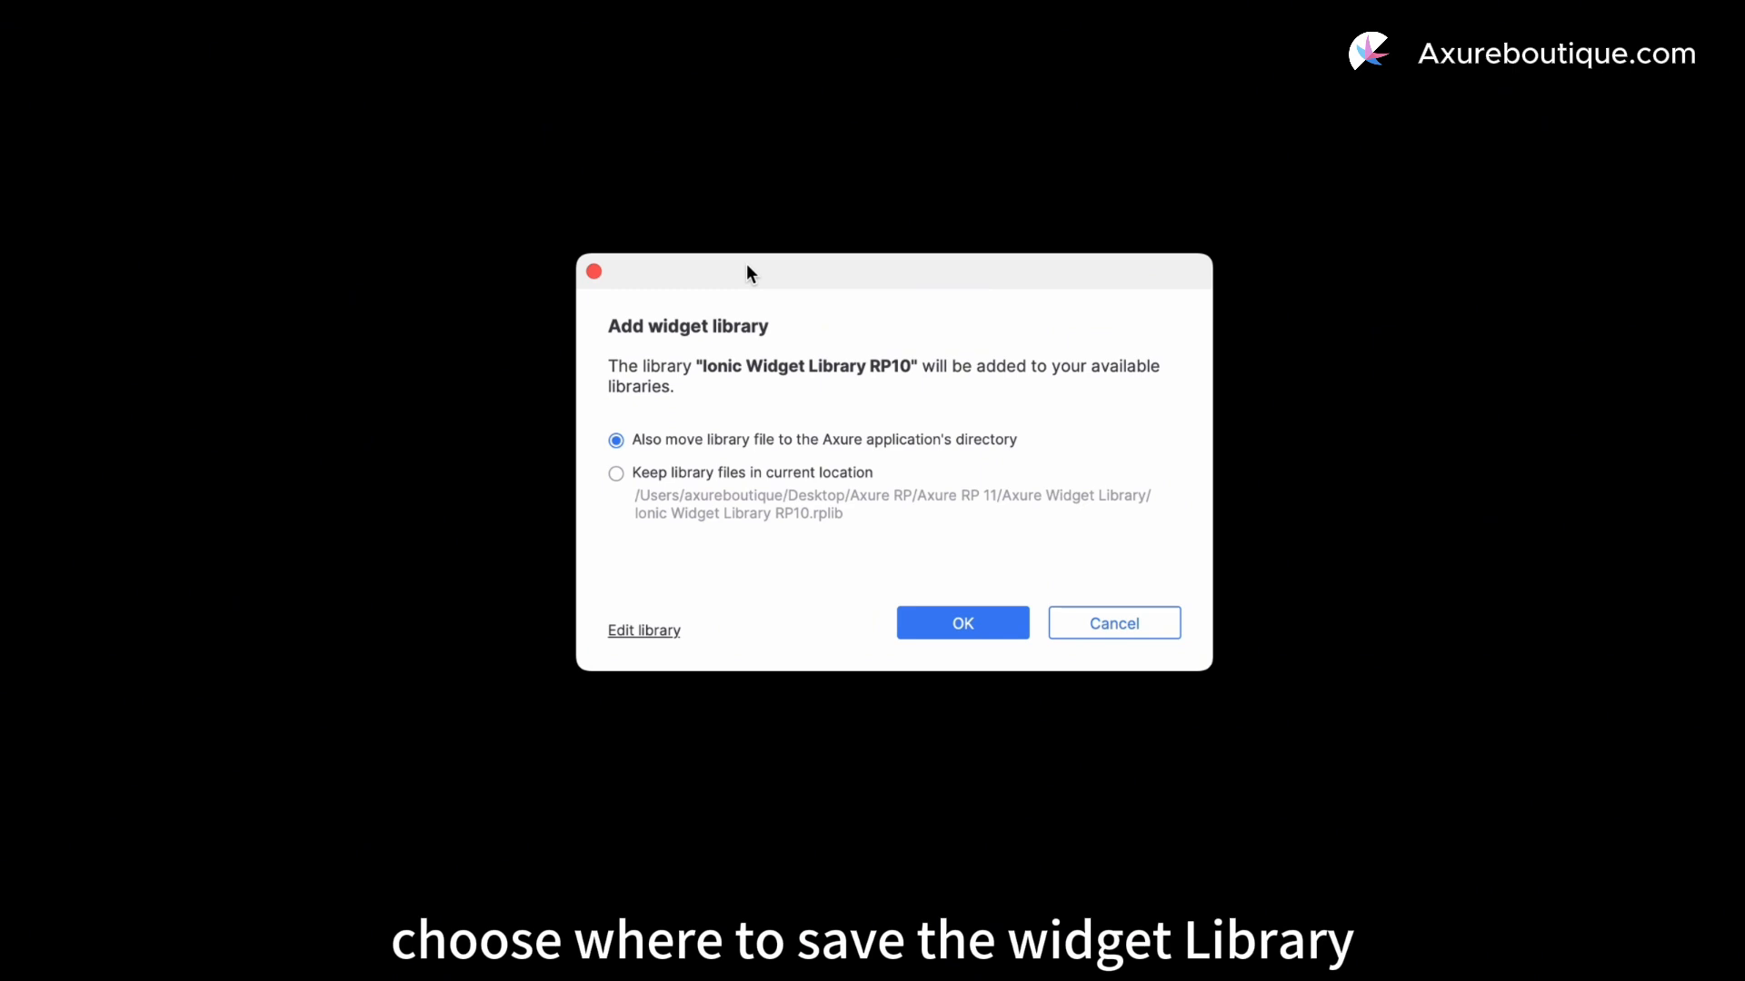
{"action": "left_click", "coordinate": [731, 481]}
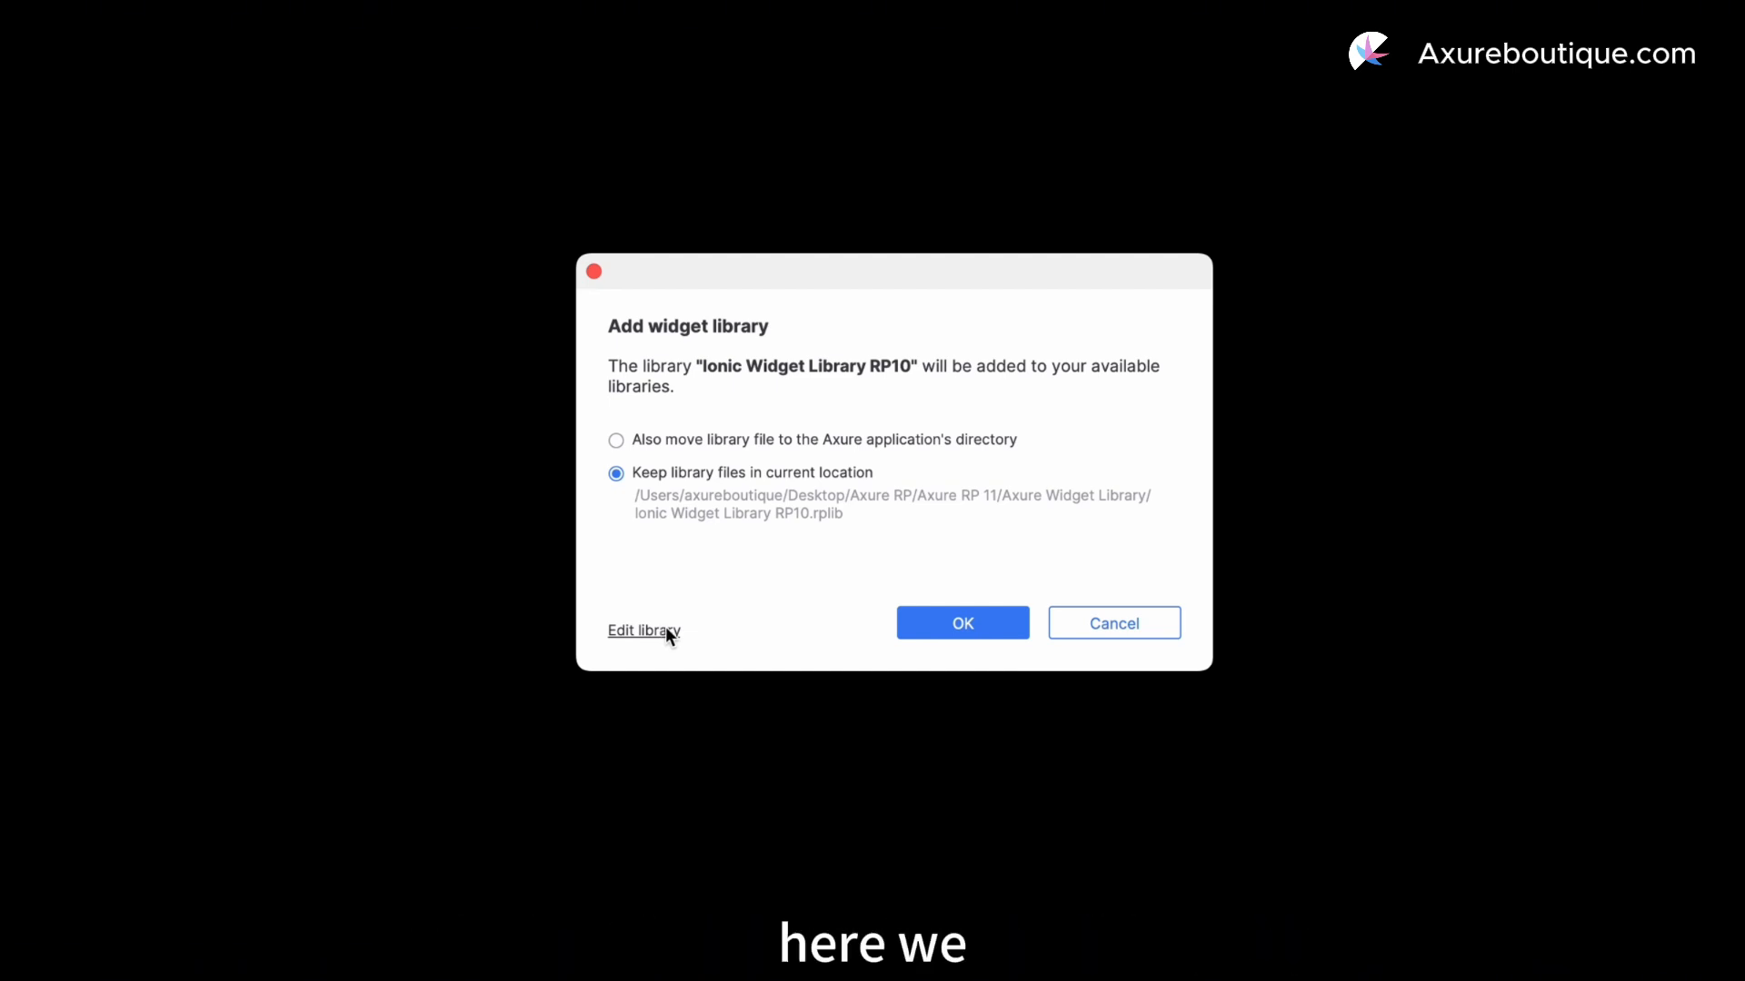
{"action": "left_click", "coordinate": [970, 628]}
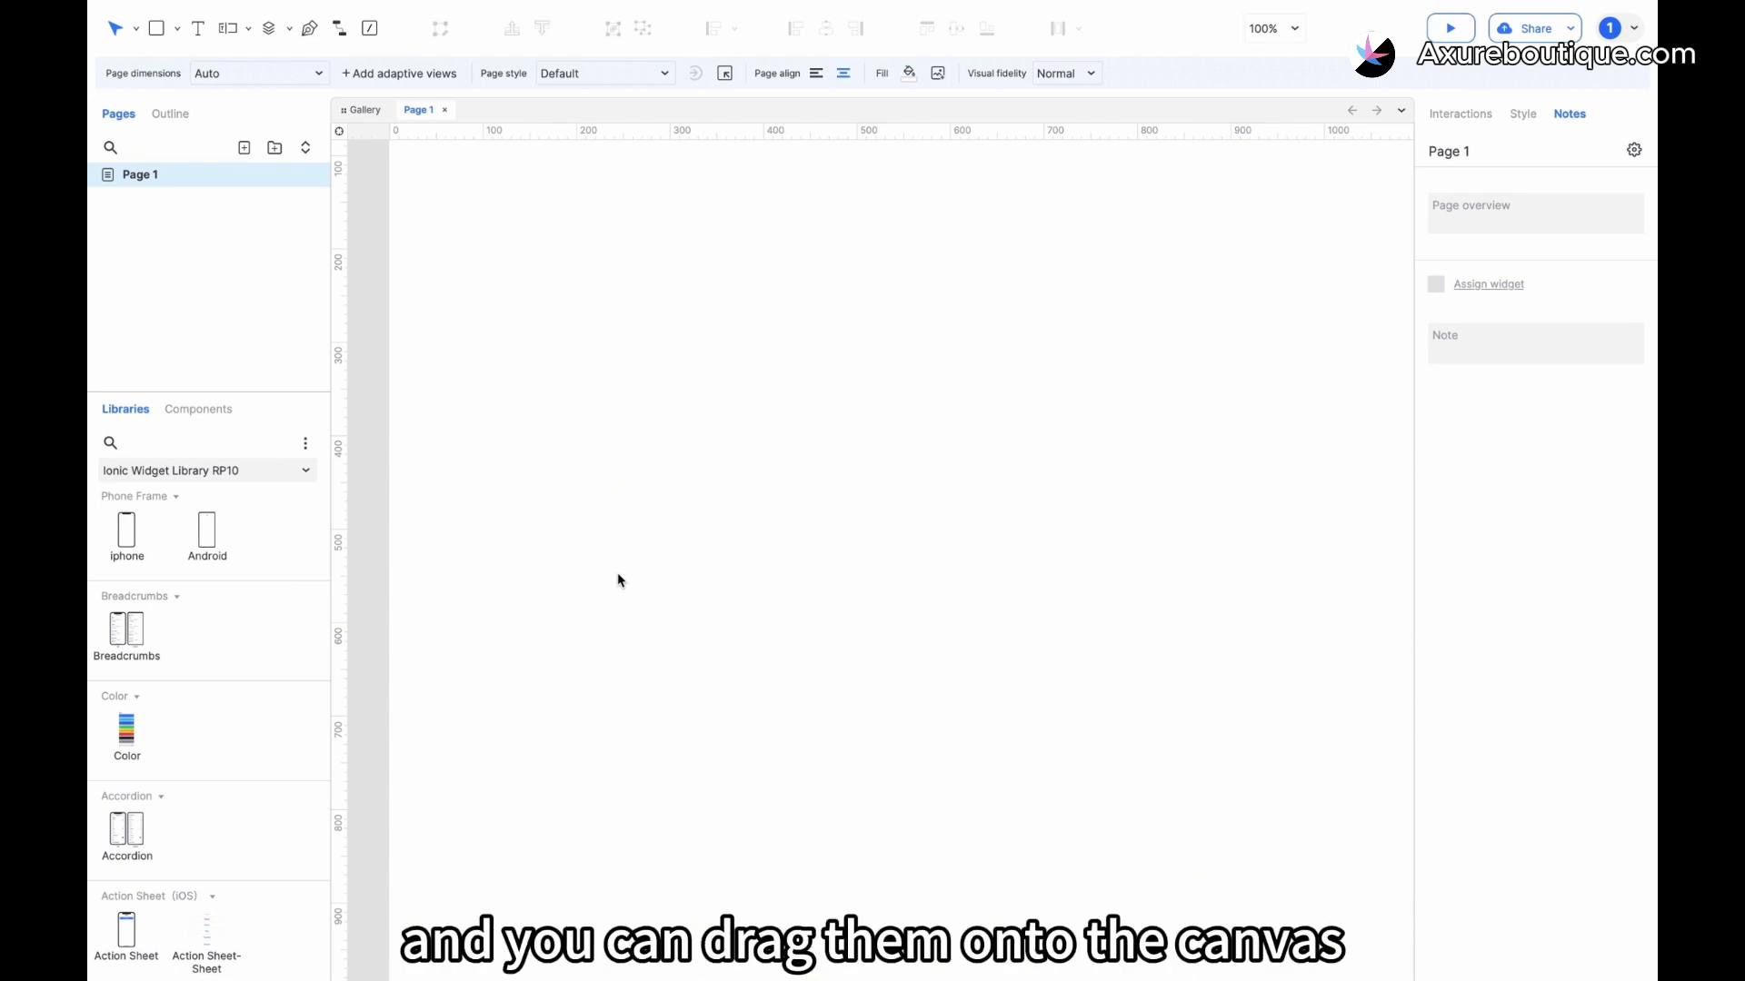
Place iPhone and Android frames side by side on Page 1, with the Android Alert-Sheet in the iPhone and the Android Action Sheet-sheet in the other.
{"action": "left_click_drag", "start_coordinate": [127, 534], "coordinate": [506, 269]}
{"action": "left_click_drag", "start_coordinate": [208, 536], "coordinate": [908, 270]}
{"action": "scroll", "coordinate": [201, 640], "scroll_direction": "down", "scroll_amount": 4}
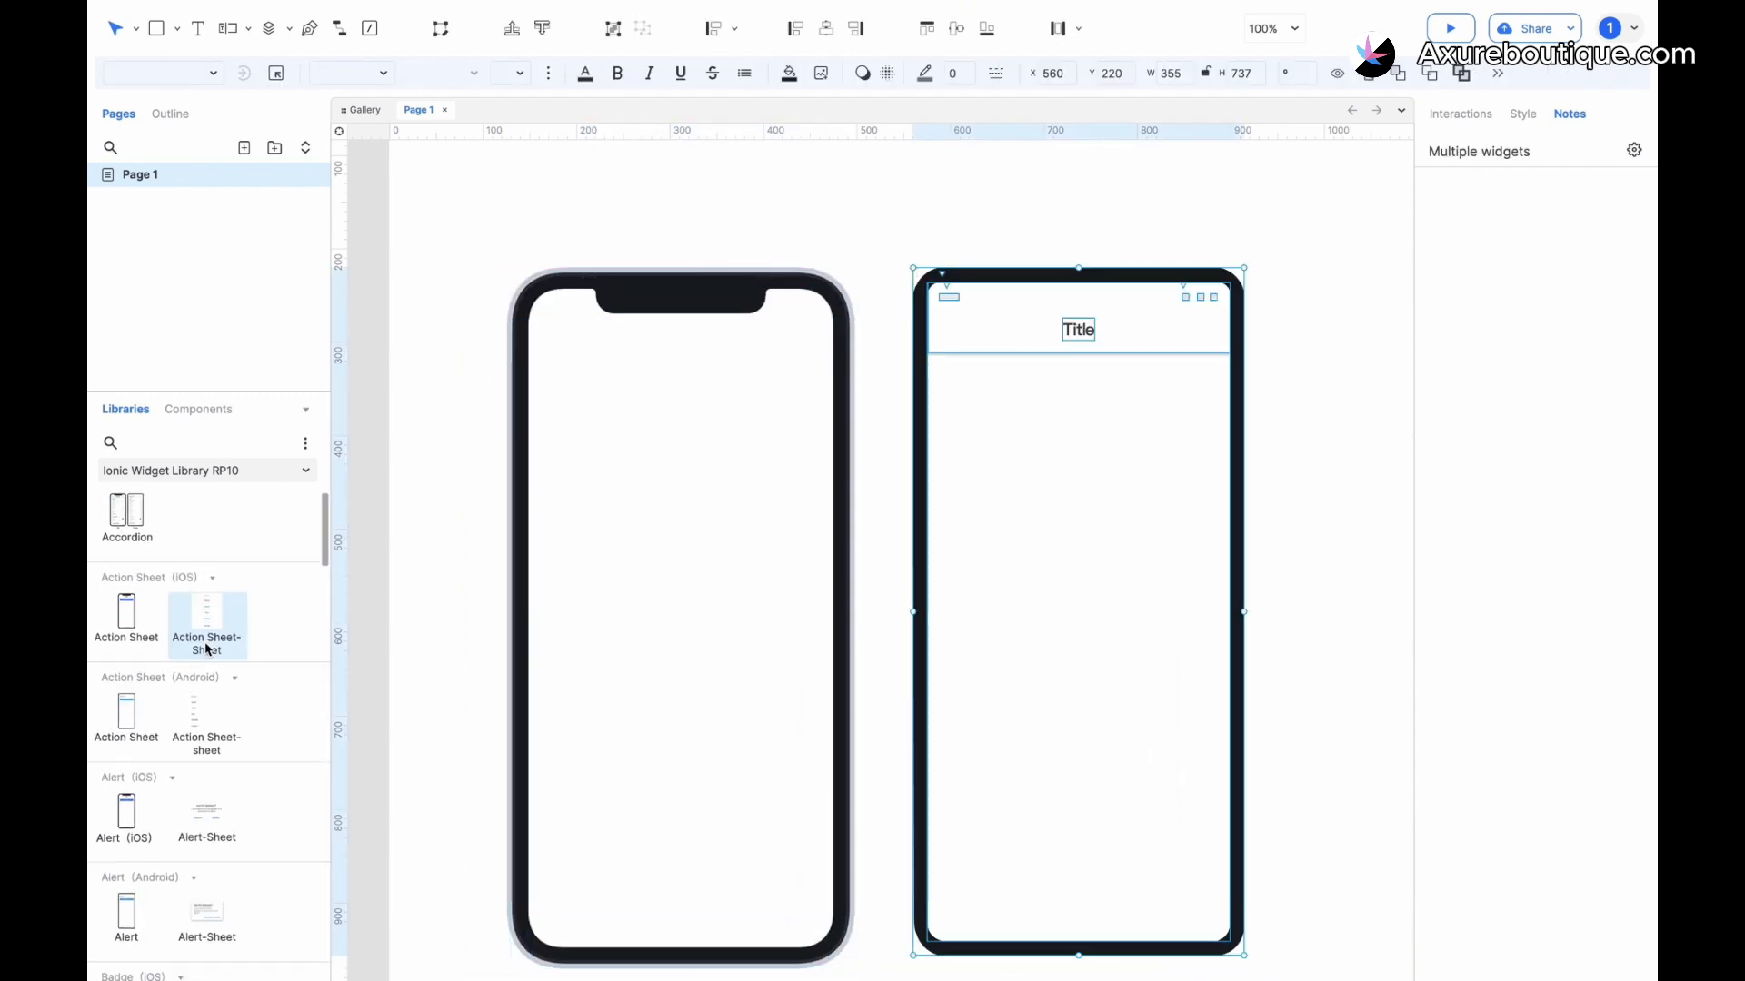
{"action": "scroll", "coordinate": [205, 677], "scroll_direction": "down", "scroll_amount": 2}
{"action": "left_click_drag", "start_coordinate": [209, 771], "coordinate": [552, 530]}
{"action": "left_click_drag", "start_coordinate": [209, 589], "coordinate": [926, 465]}
{"action": "left_click", "coordinate": [1284, 536]}
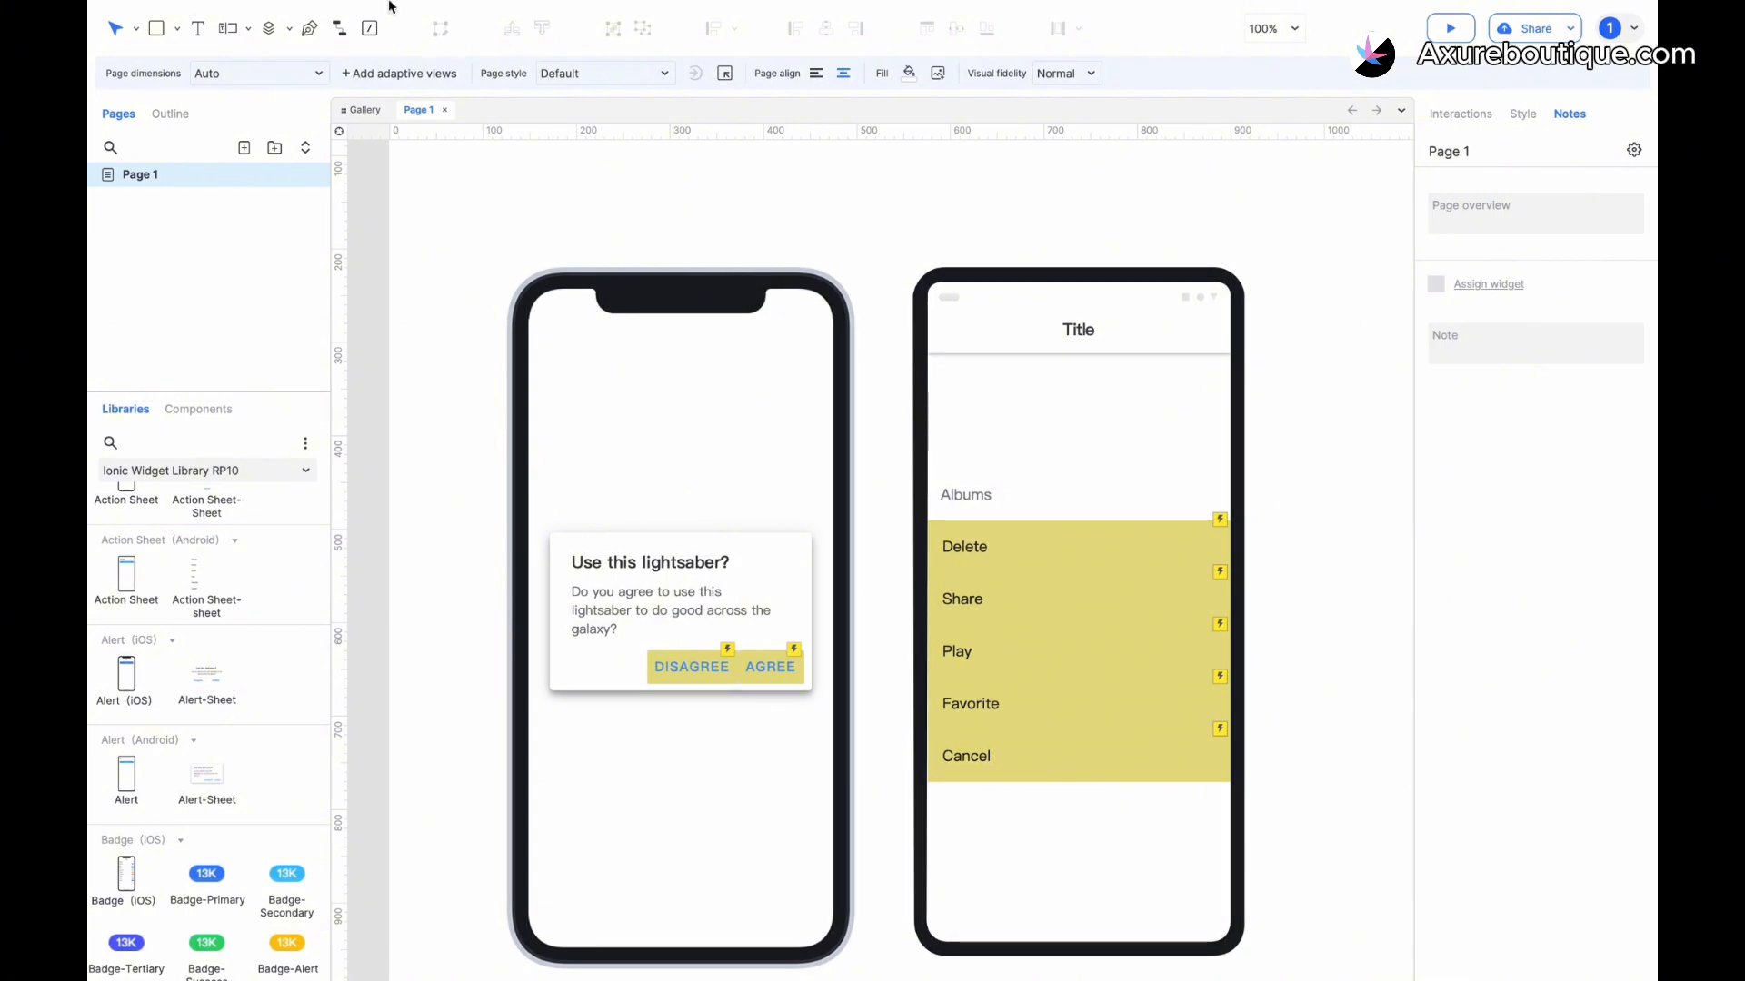
Open the Ionic Widget Library RP10 file from the Axure Widget Library folder for editing and accept its upgrade to RP 11.
{"action": "mouse_move", "coordinate": [192, 7]}
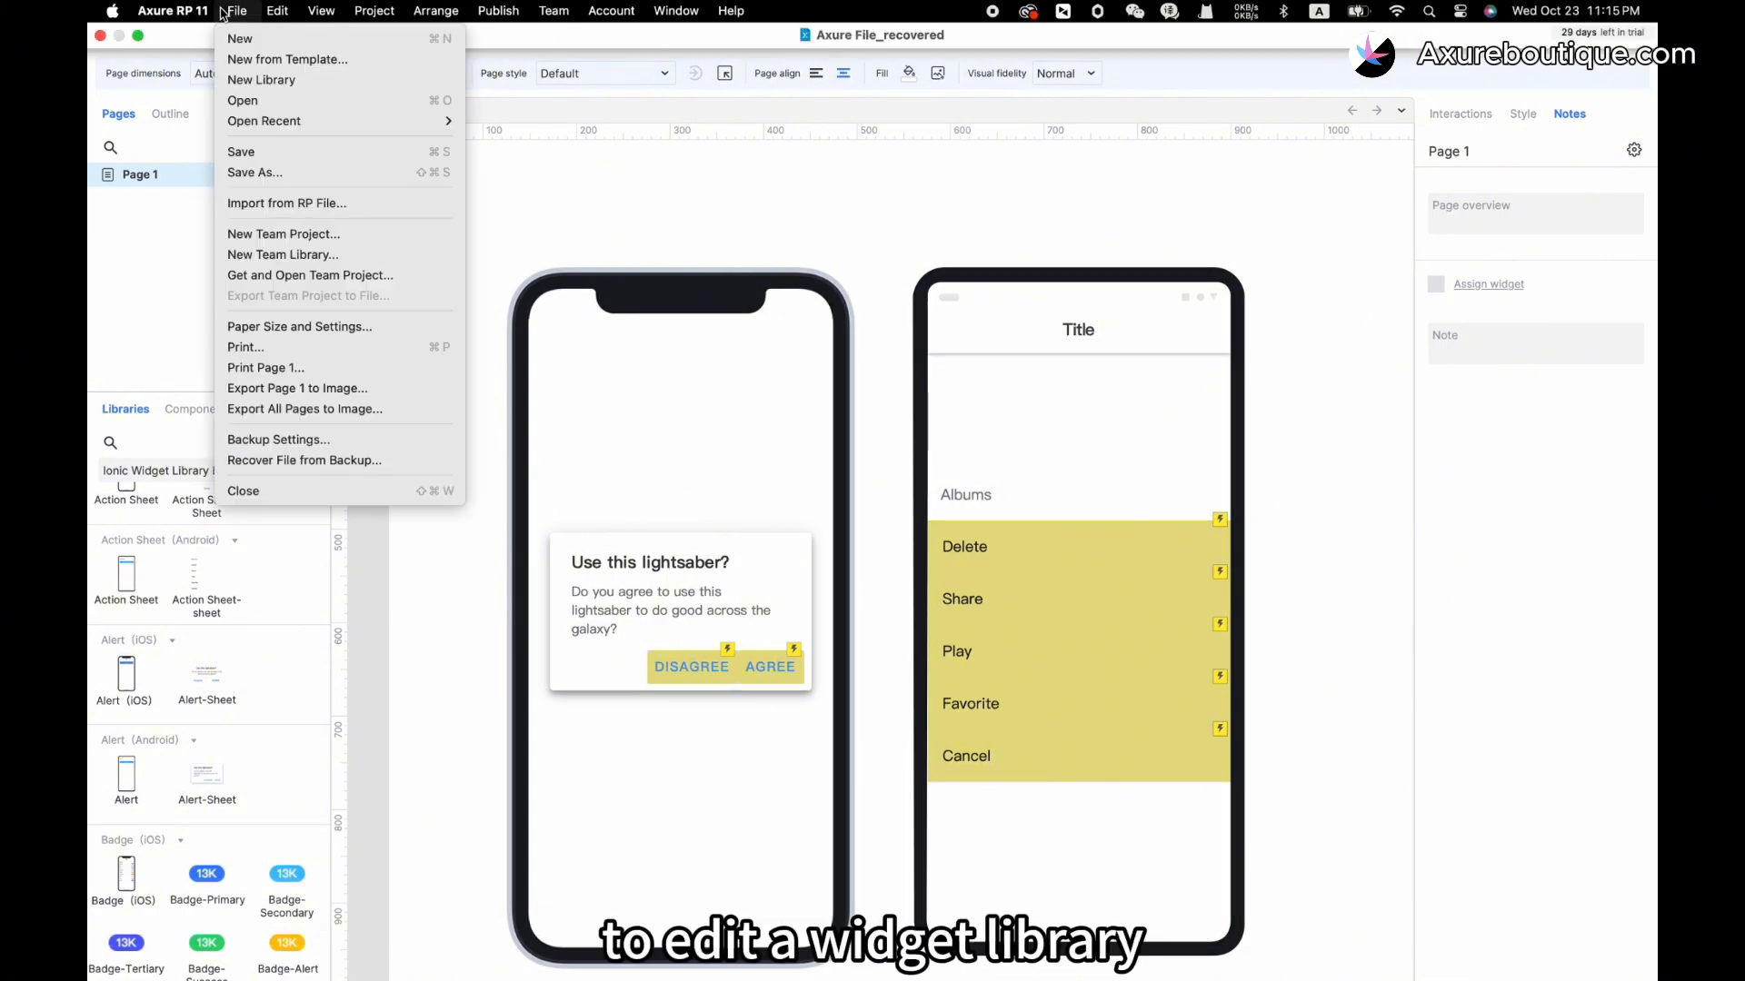
{"action": "left_click", "coordinate": [227, 13]}
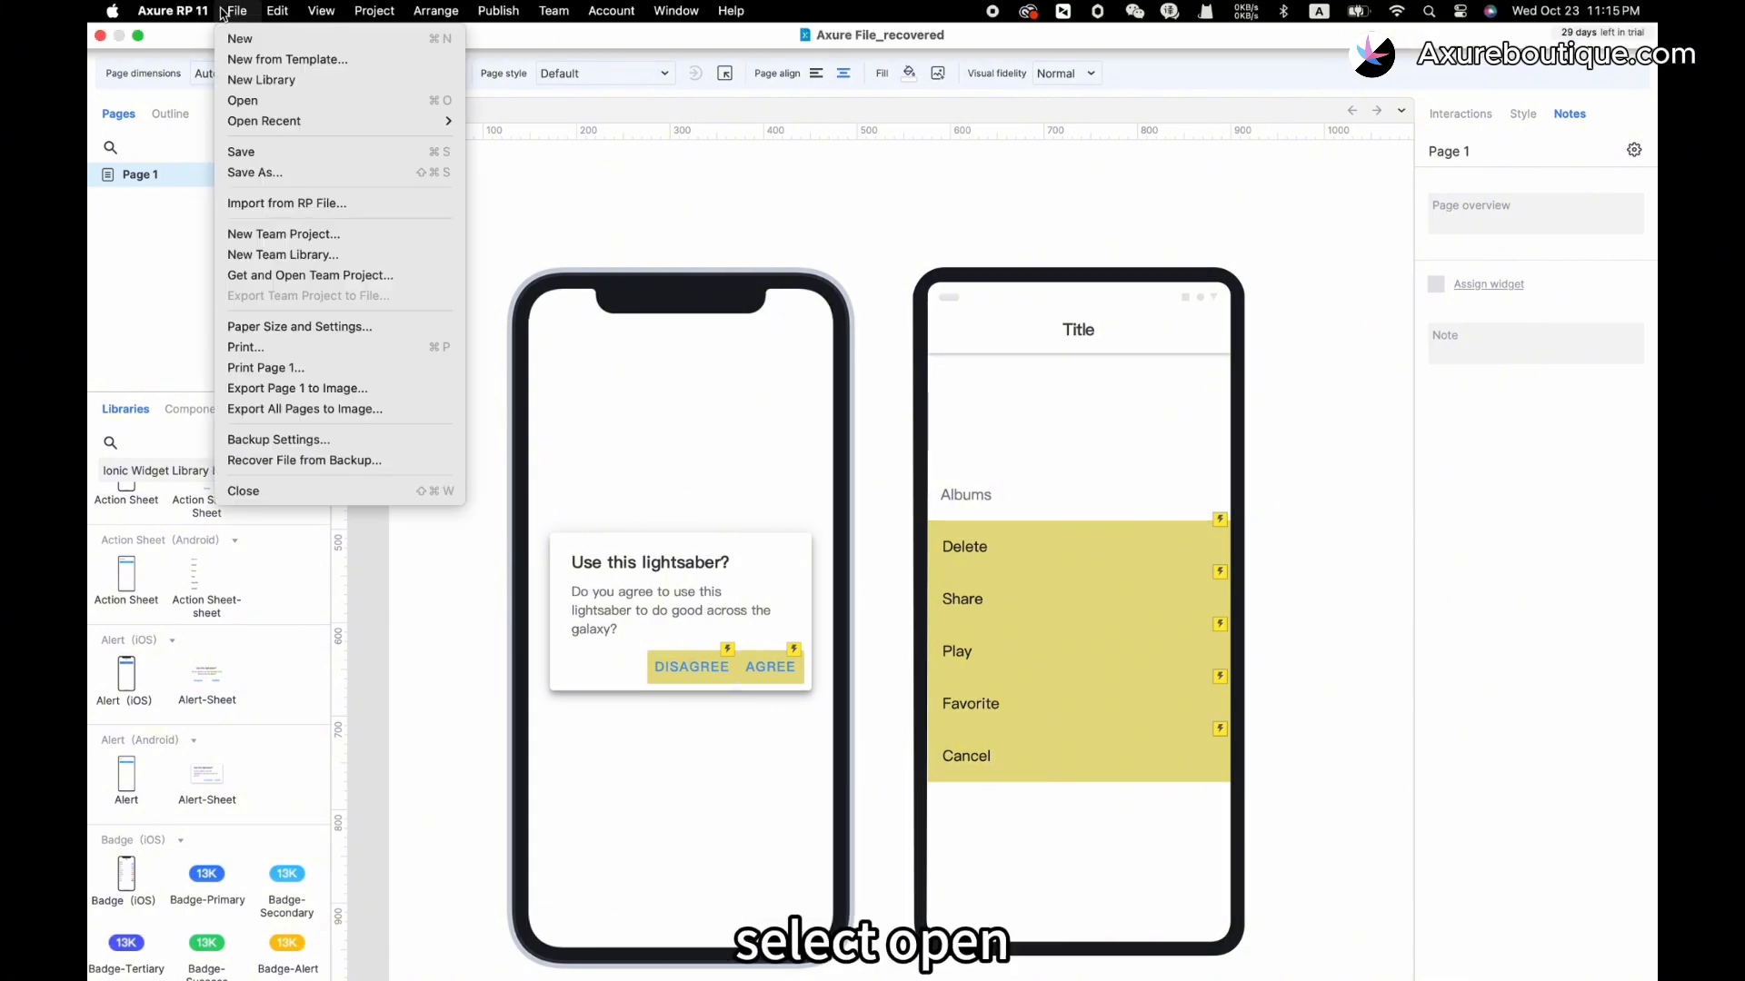
{"action": "left_click", "coordinate": [247, 101]}
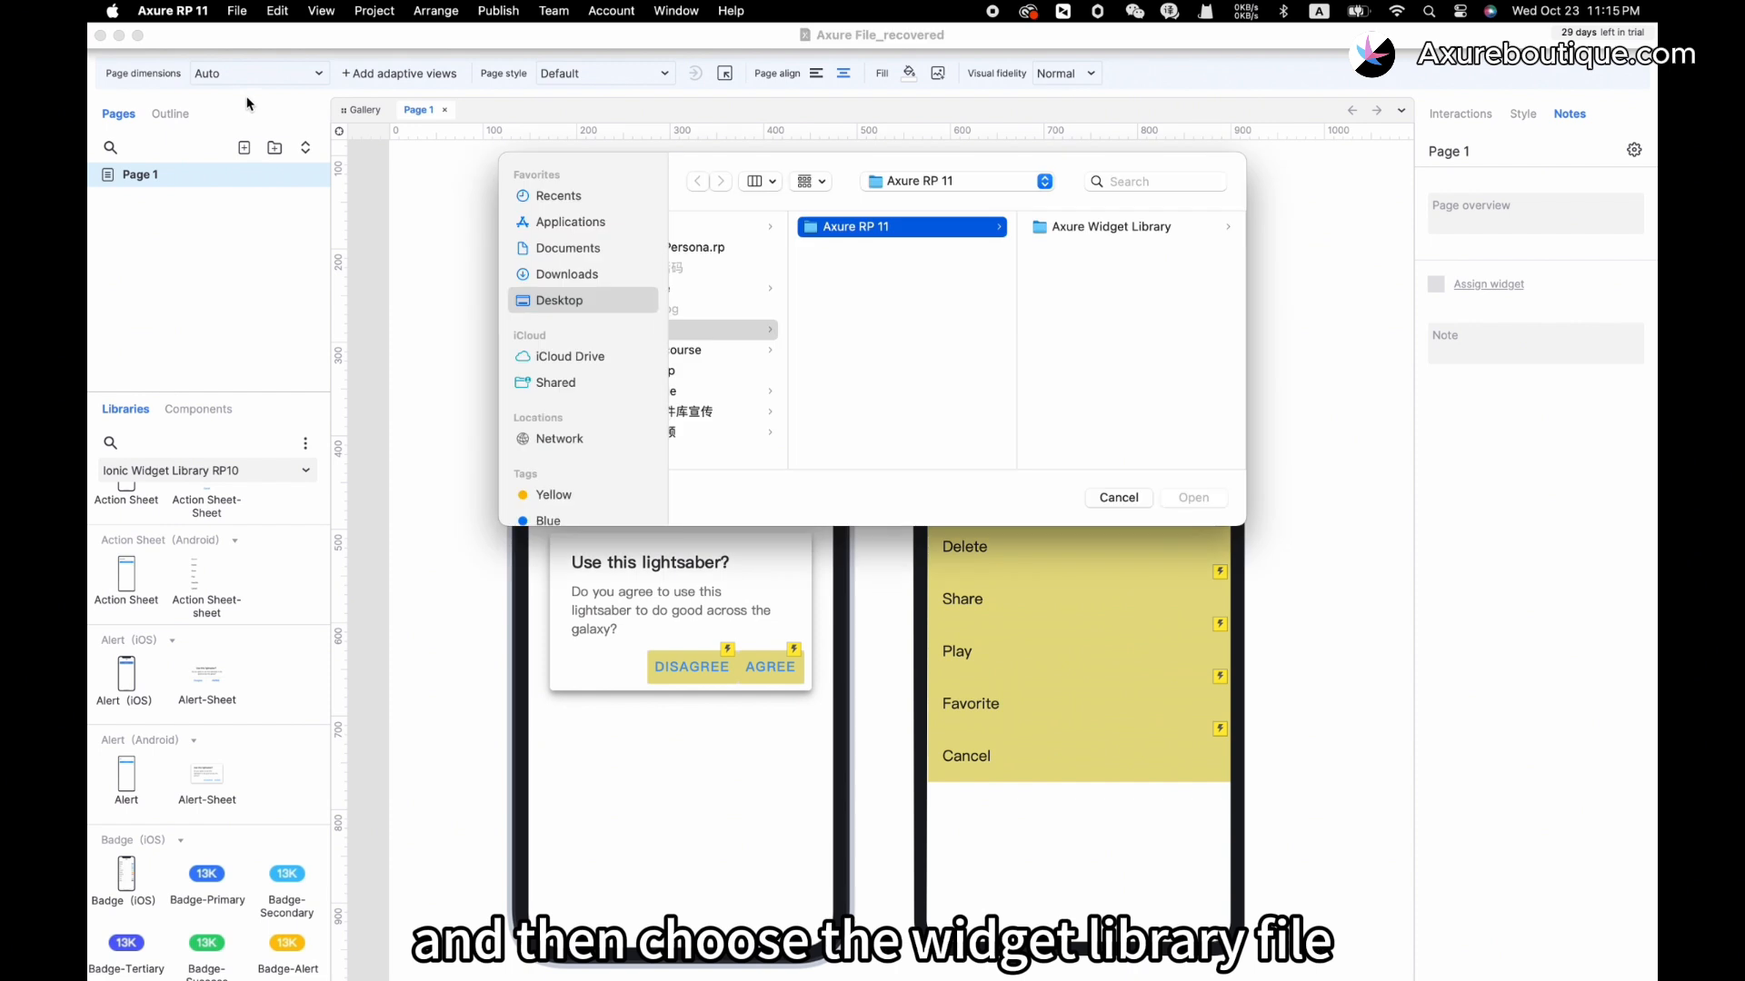
{"action": "left_click", "coordinate": [1045, 227]}
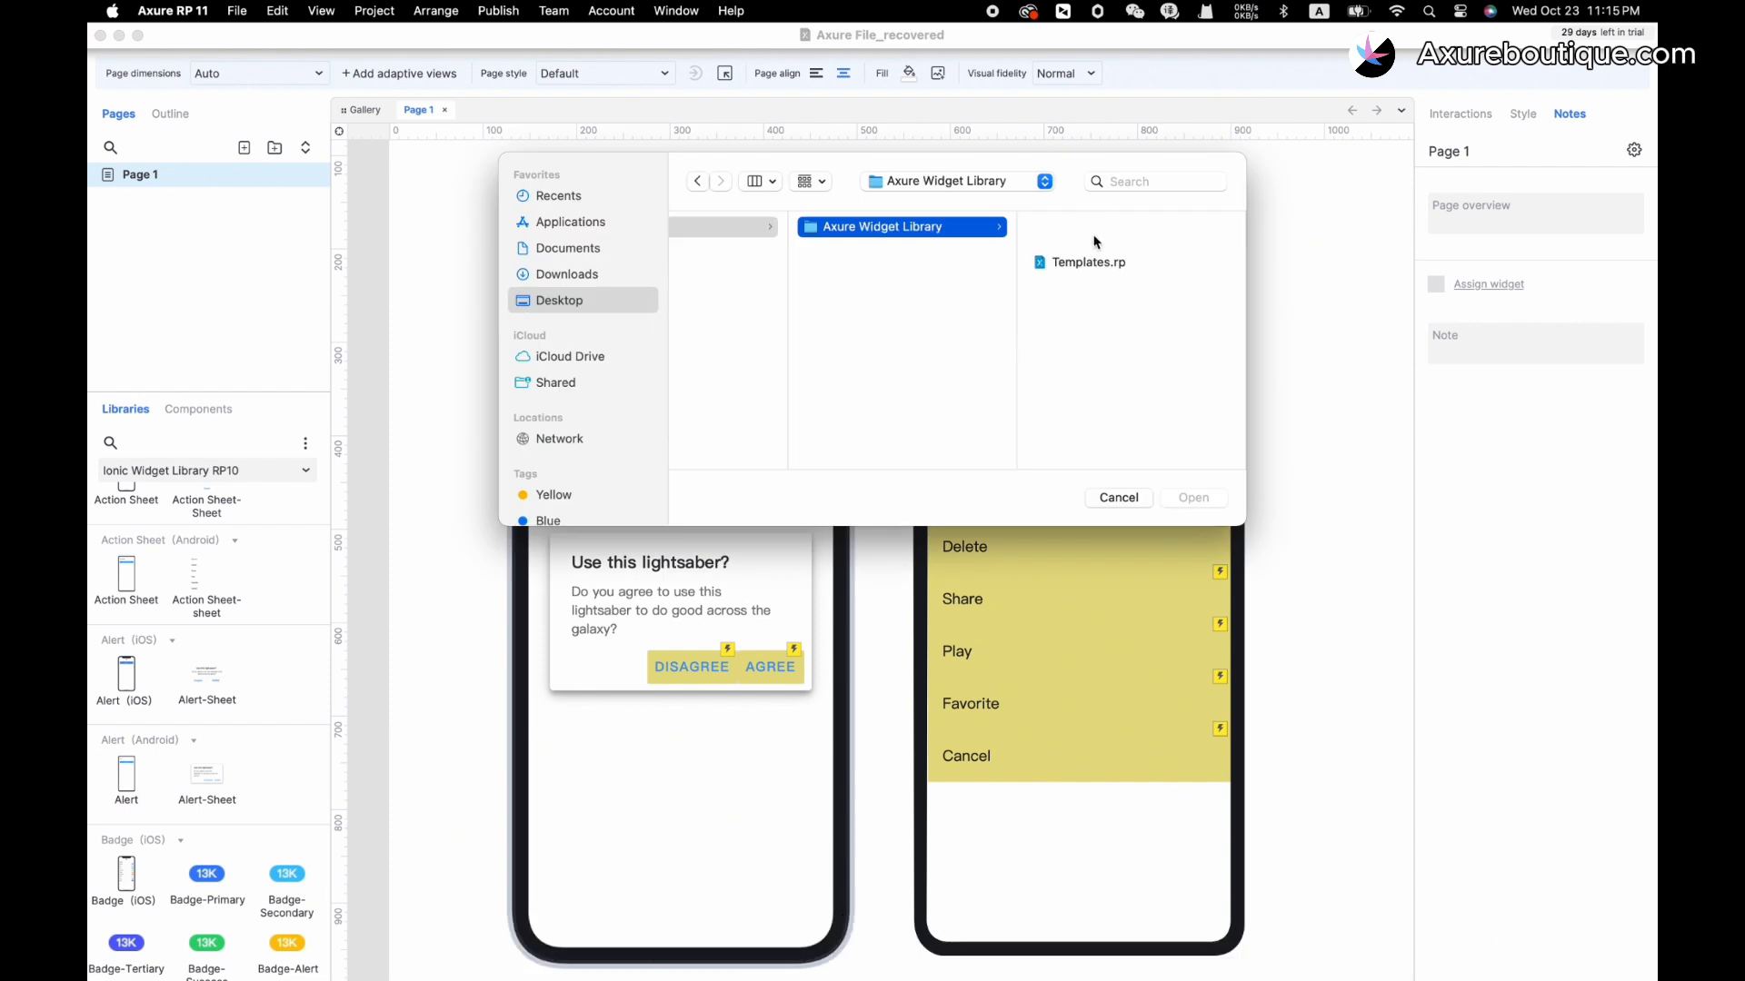
{"action": "double_click", "coordinate": [1093, 227]}
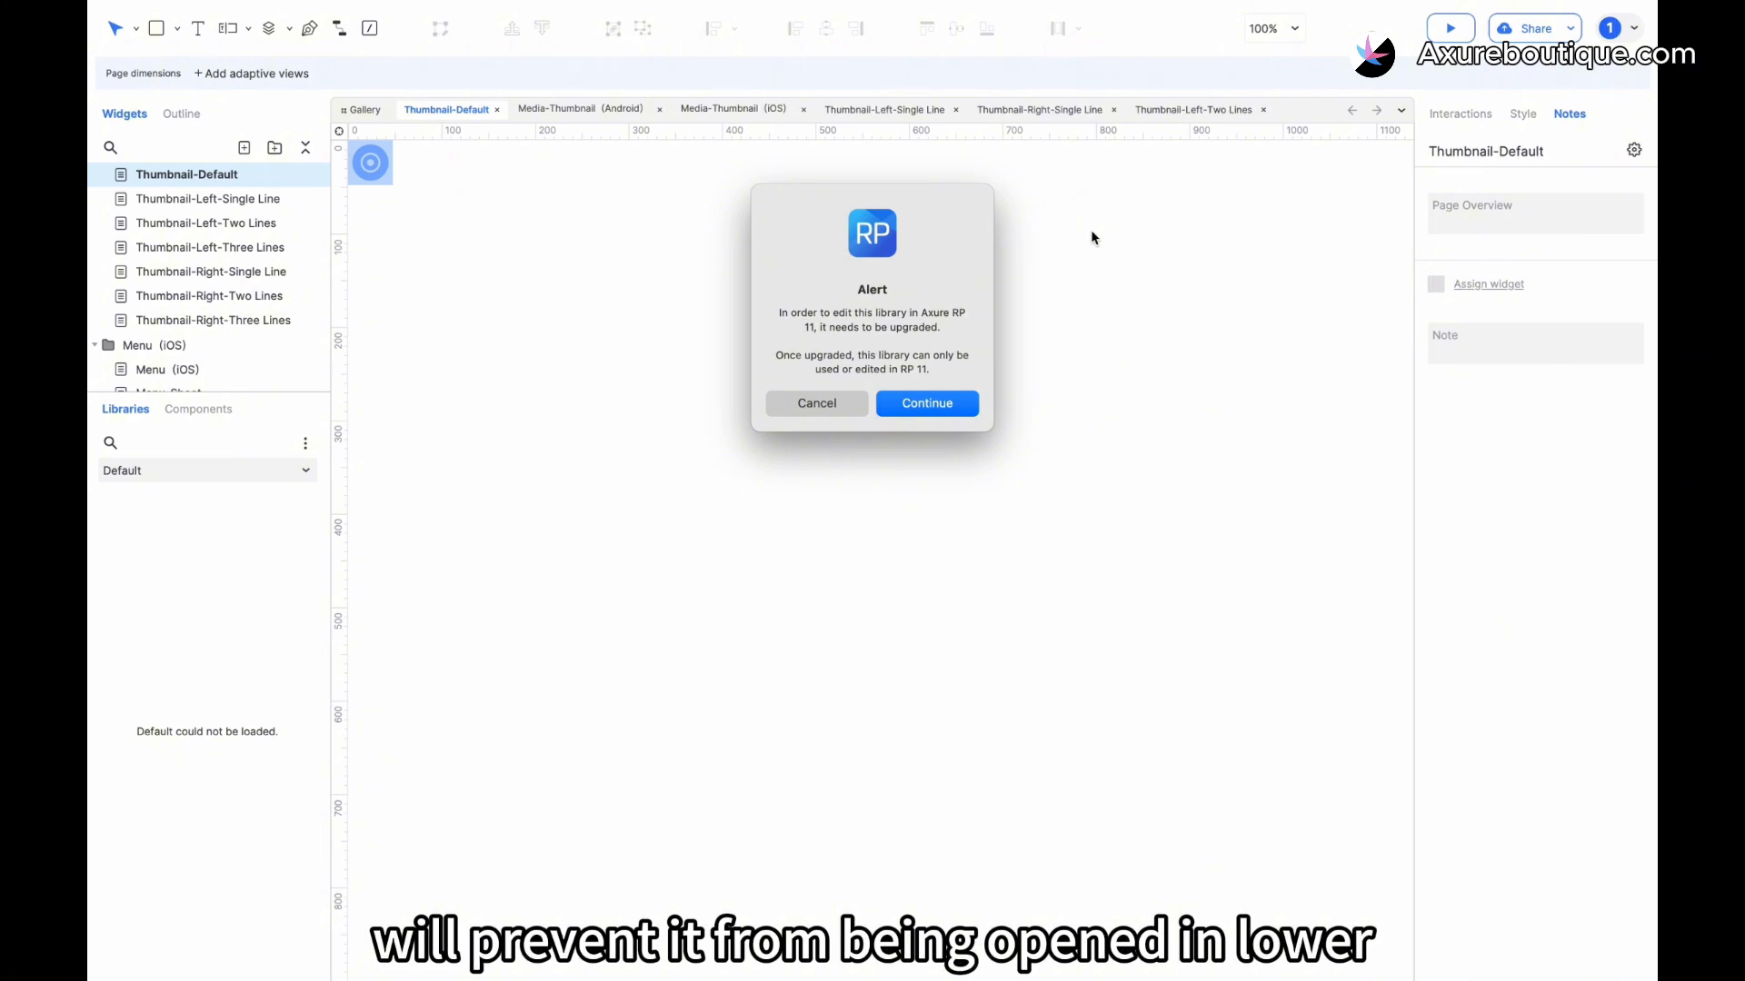
{"action": "left_click", "coordinate": [931, 397]}
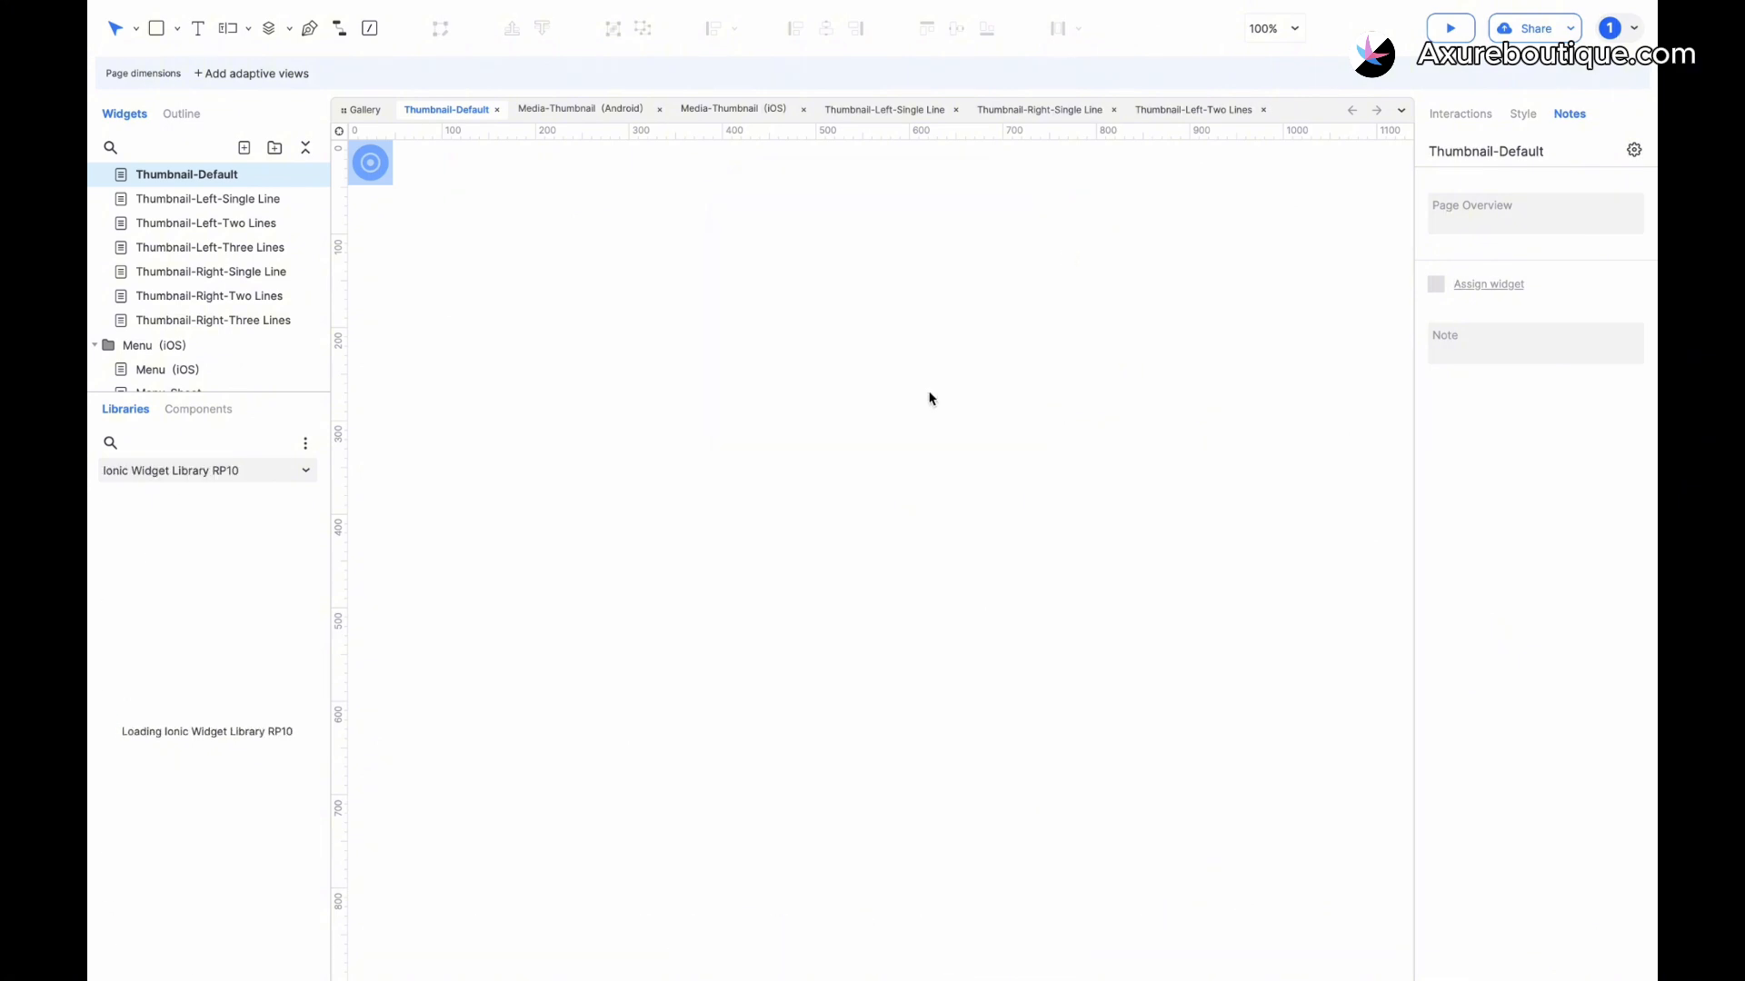
Create a new blank widget library.
{"action": "mouse_move", "coordinate": [374, 7]}
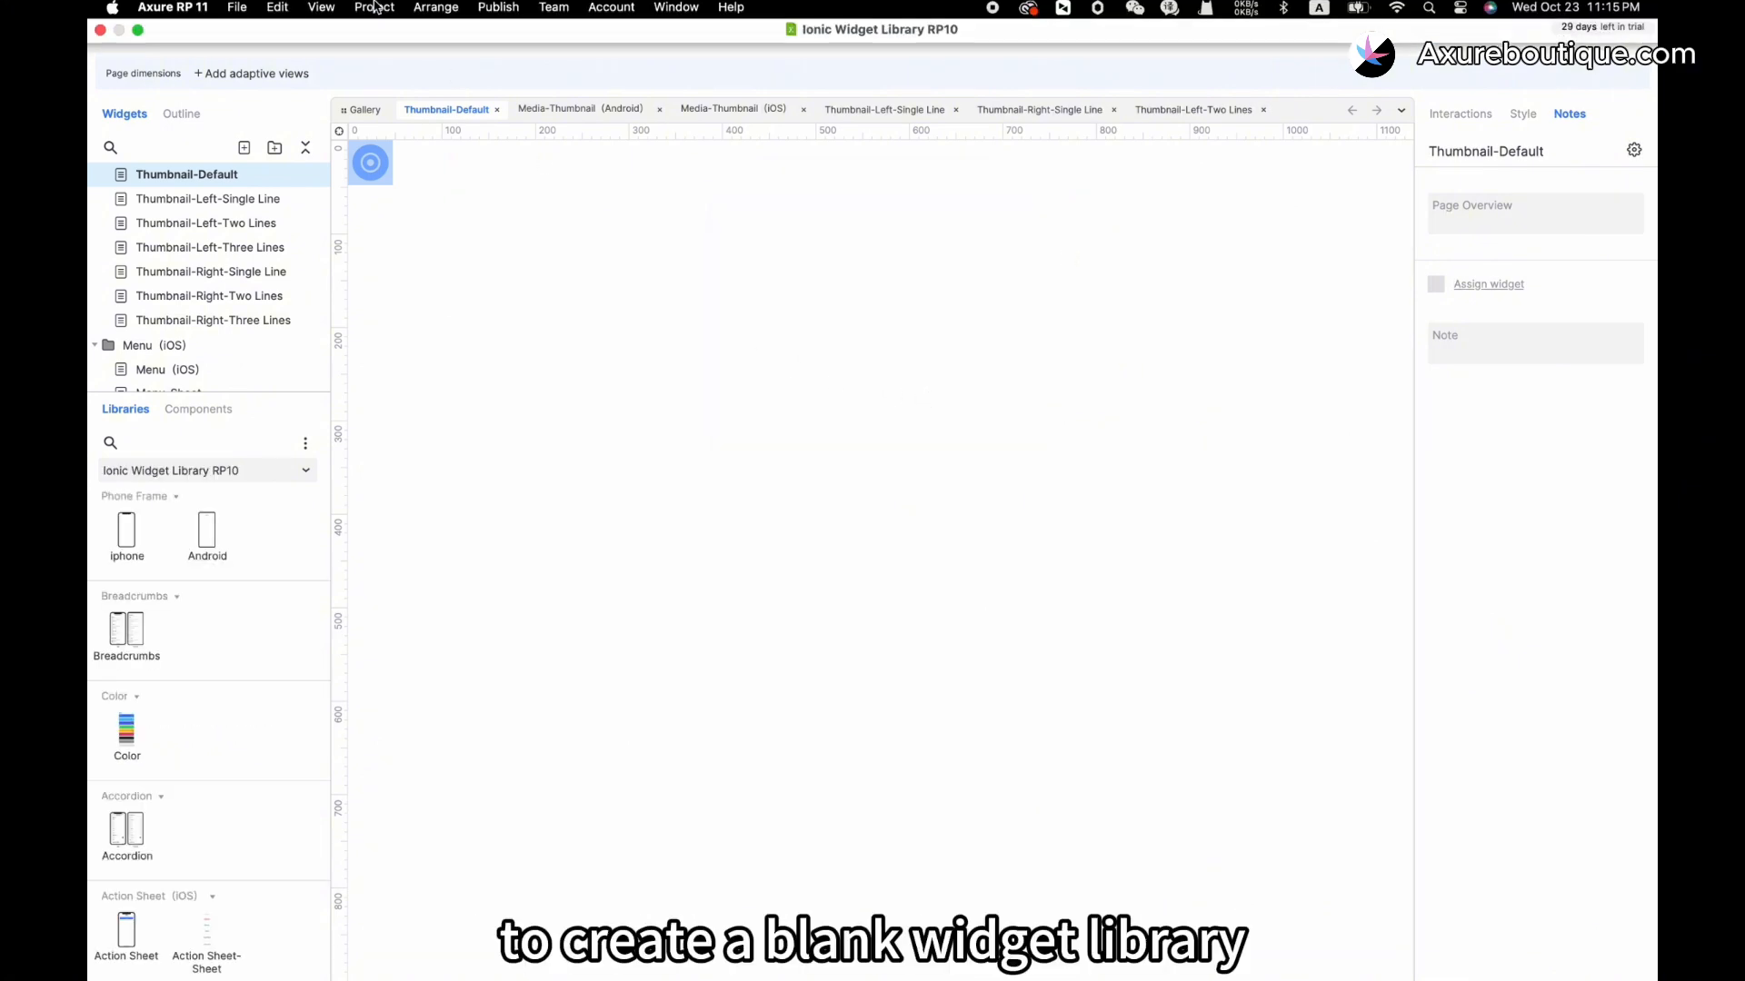
{"action": "left_click", "coordinate": [236, 11]}
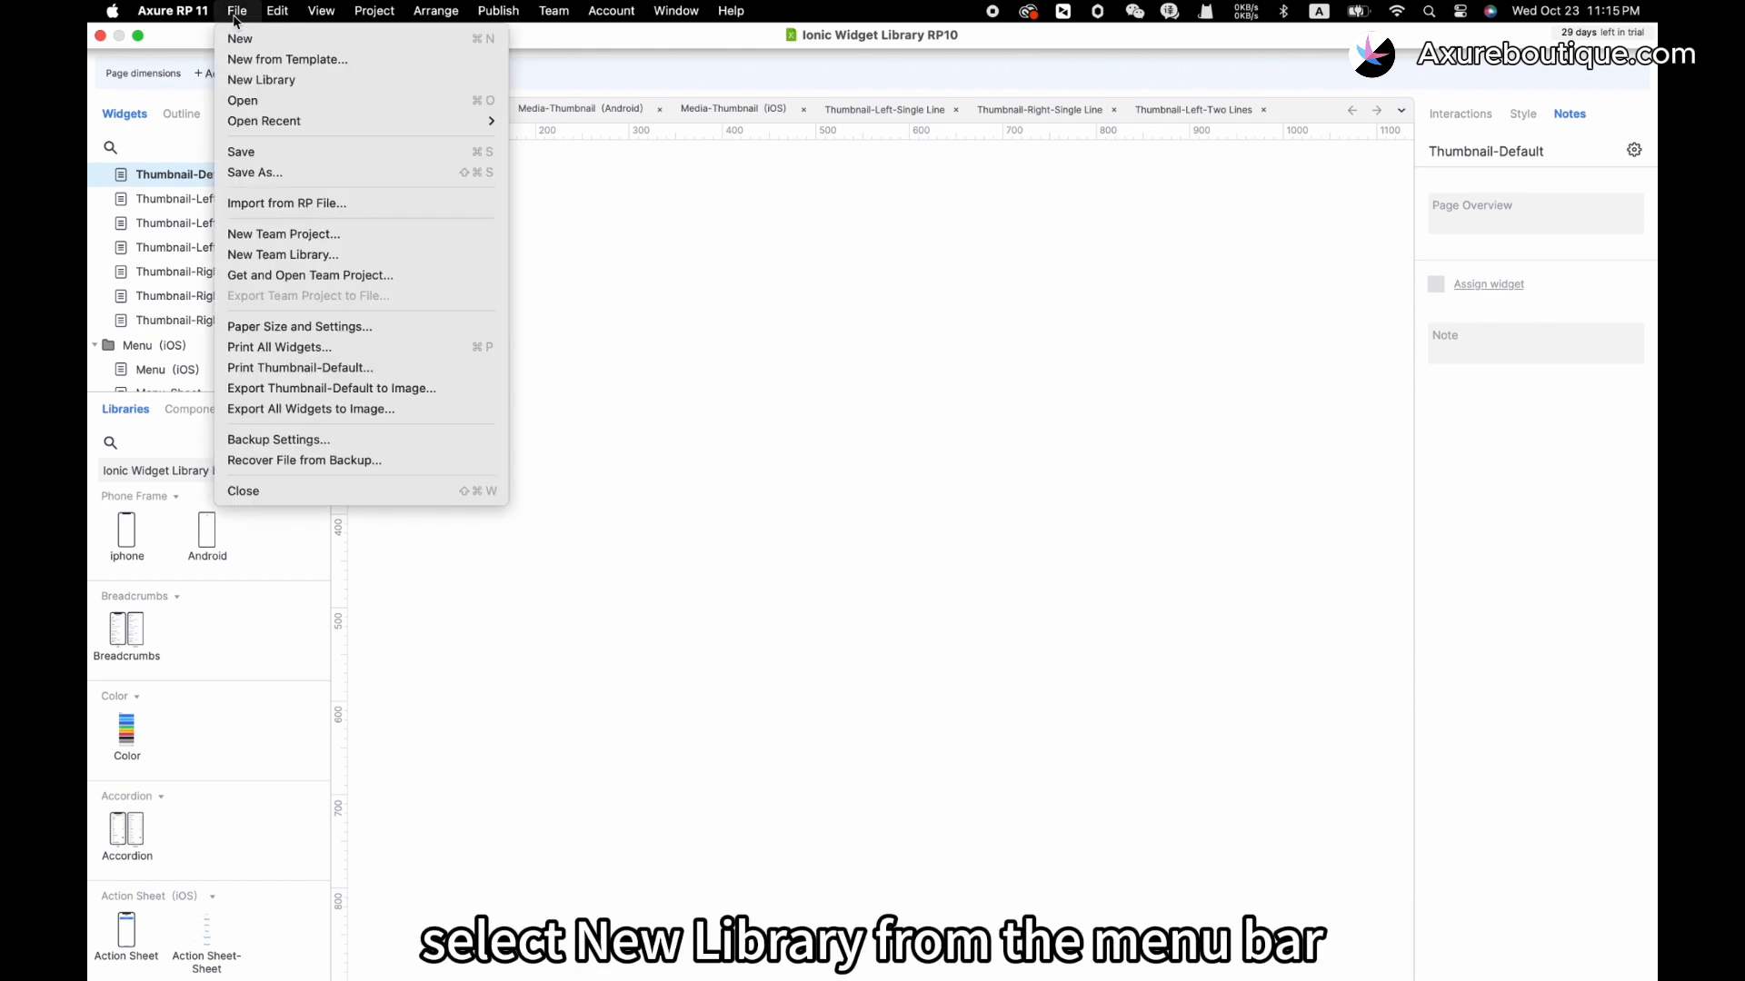
{"action": "left_click", "coordinate": [272, 80]}
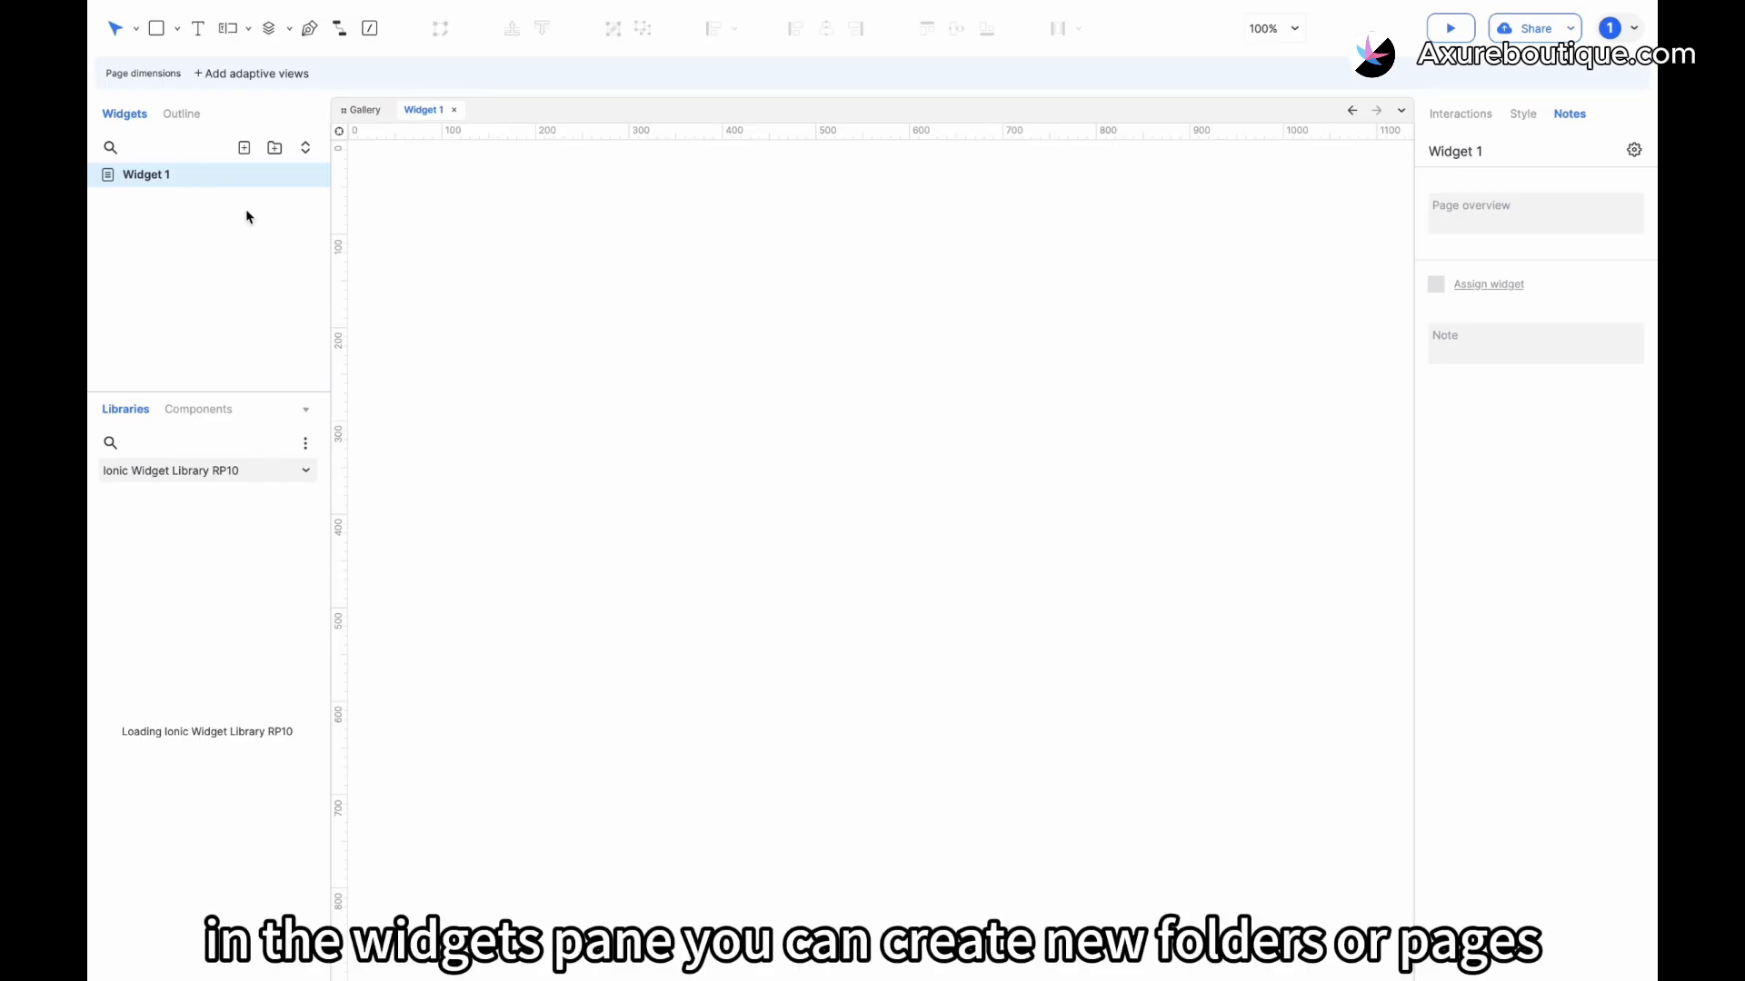
Add a folder to the new library, move it above Widget 1 and name it Global.
{"action": "left_click", "coordinate": [276, 149]}
{"action": "left_click", "coordinate": [151, 180]}
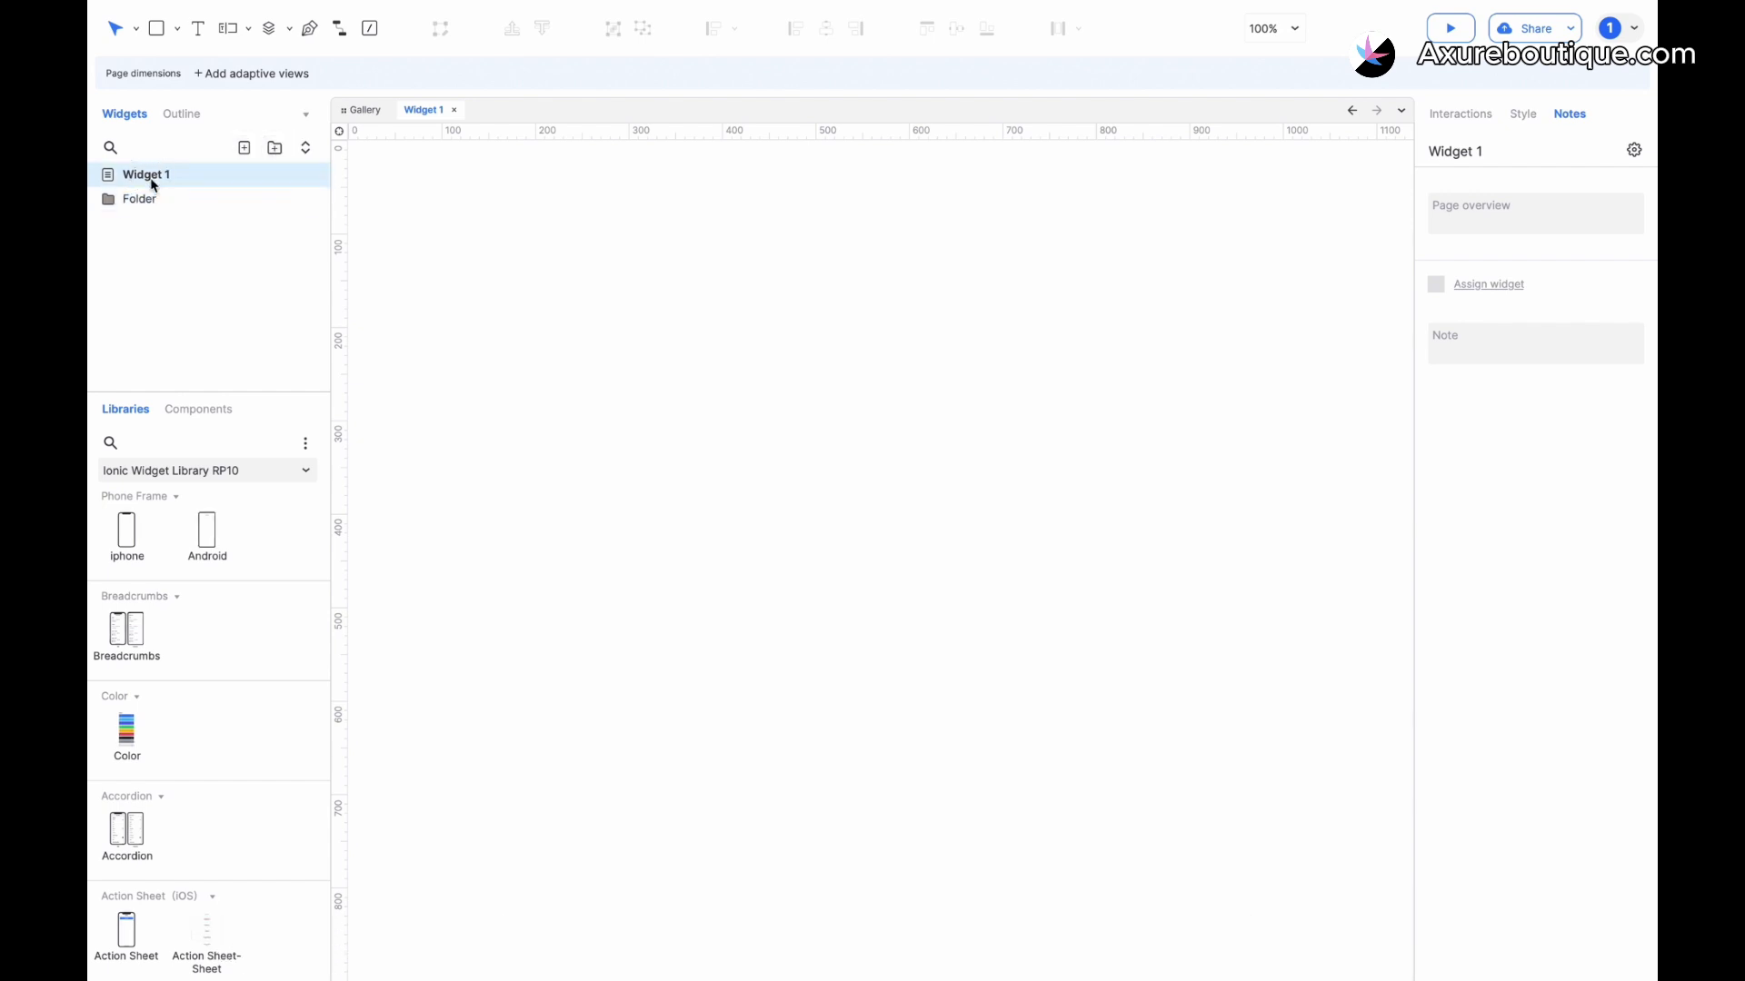
{"action": "left_click_drag", "start_coordinate": [150, 199], "coordinate": [153, 169]}
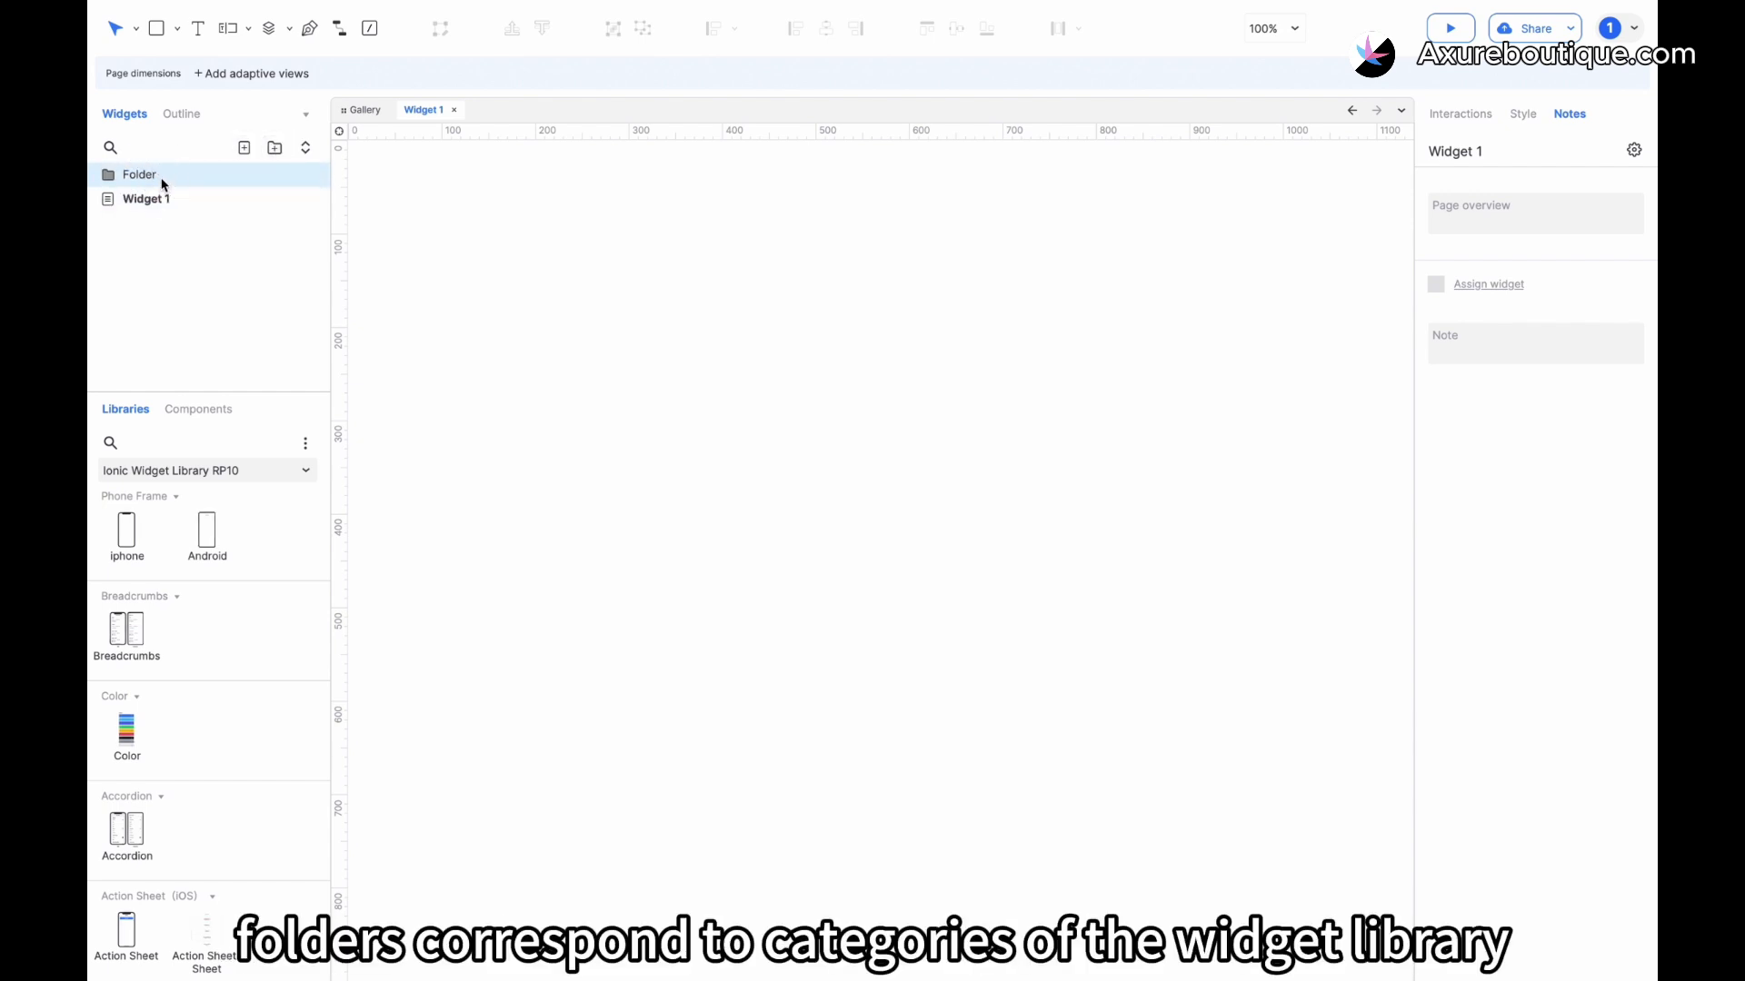
{"action": "double_click", "coordinate": [155, 175]}
{"action": "type", "text": "Glo"}
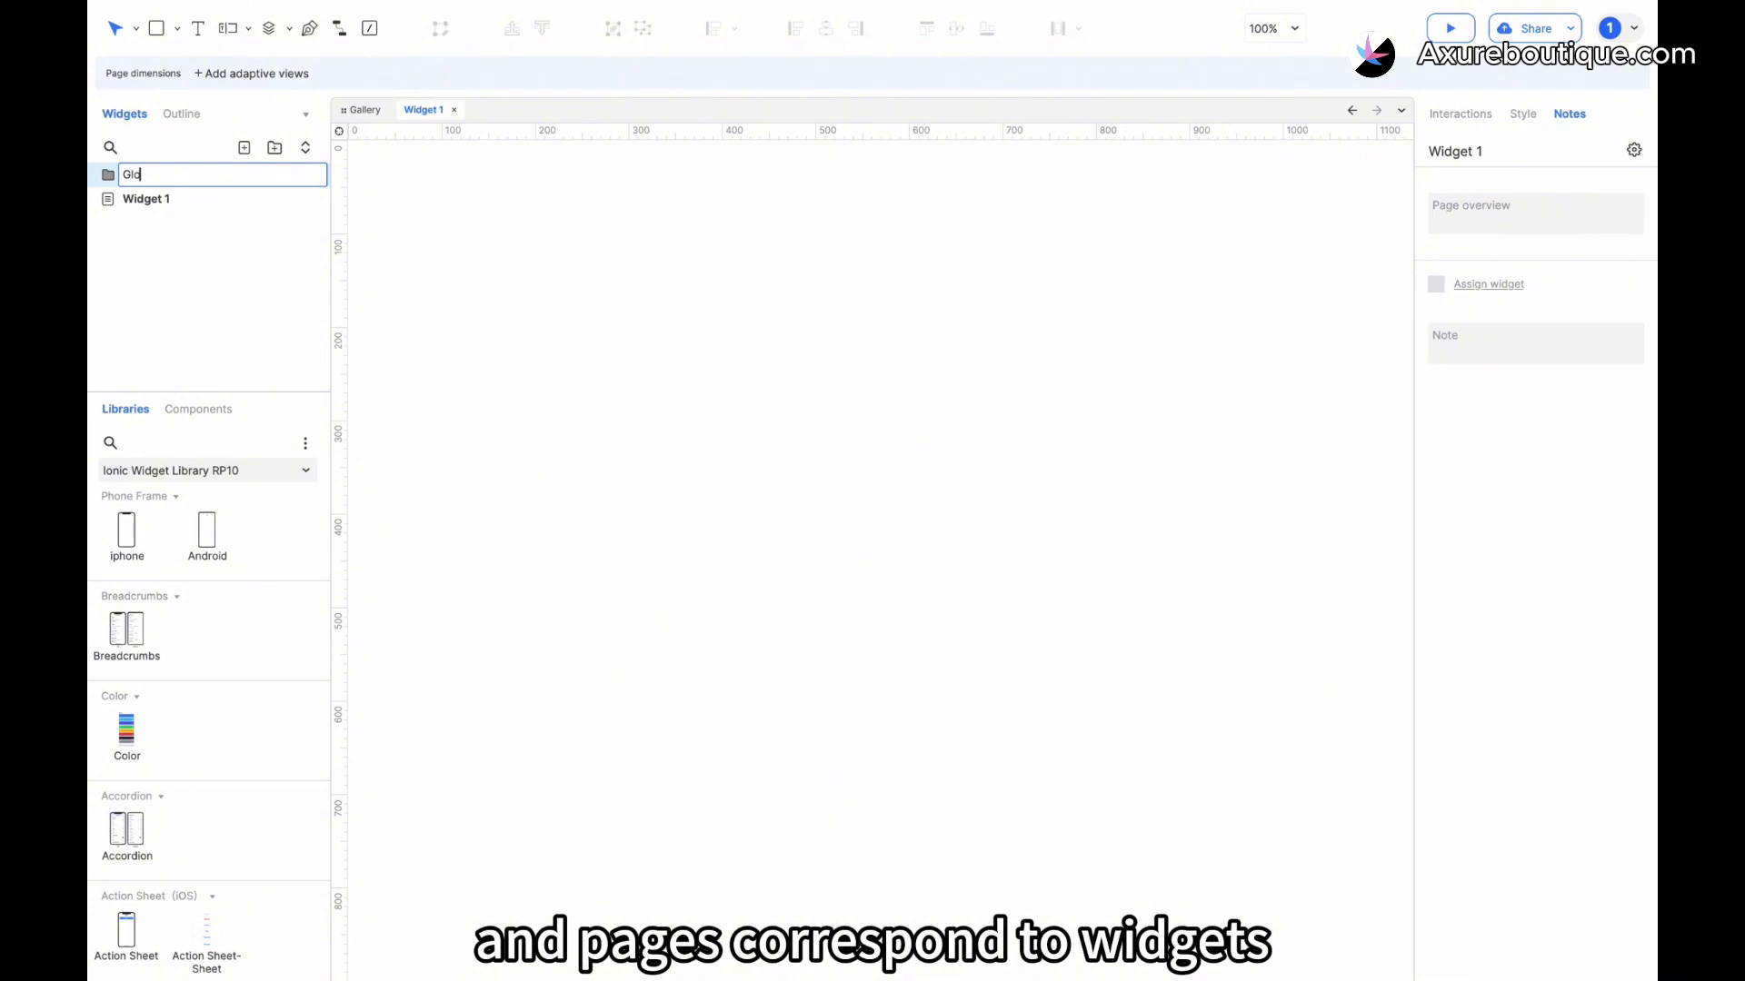
{"action": "type", "text": "bal"}
Move Widget 1 into the Global folder and rename it Color.
{"action": "left_click_drag", "start_coordinate": [147, 198], "coordinate": [150, 180]}
{"action": "double_click", "coordinate": [167, 197]}
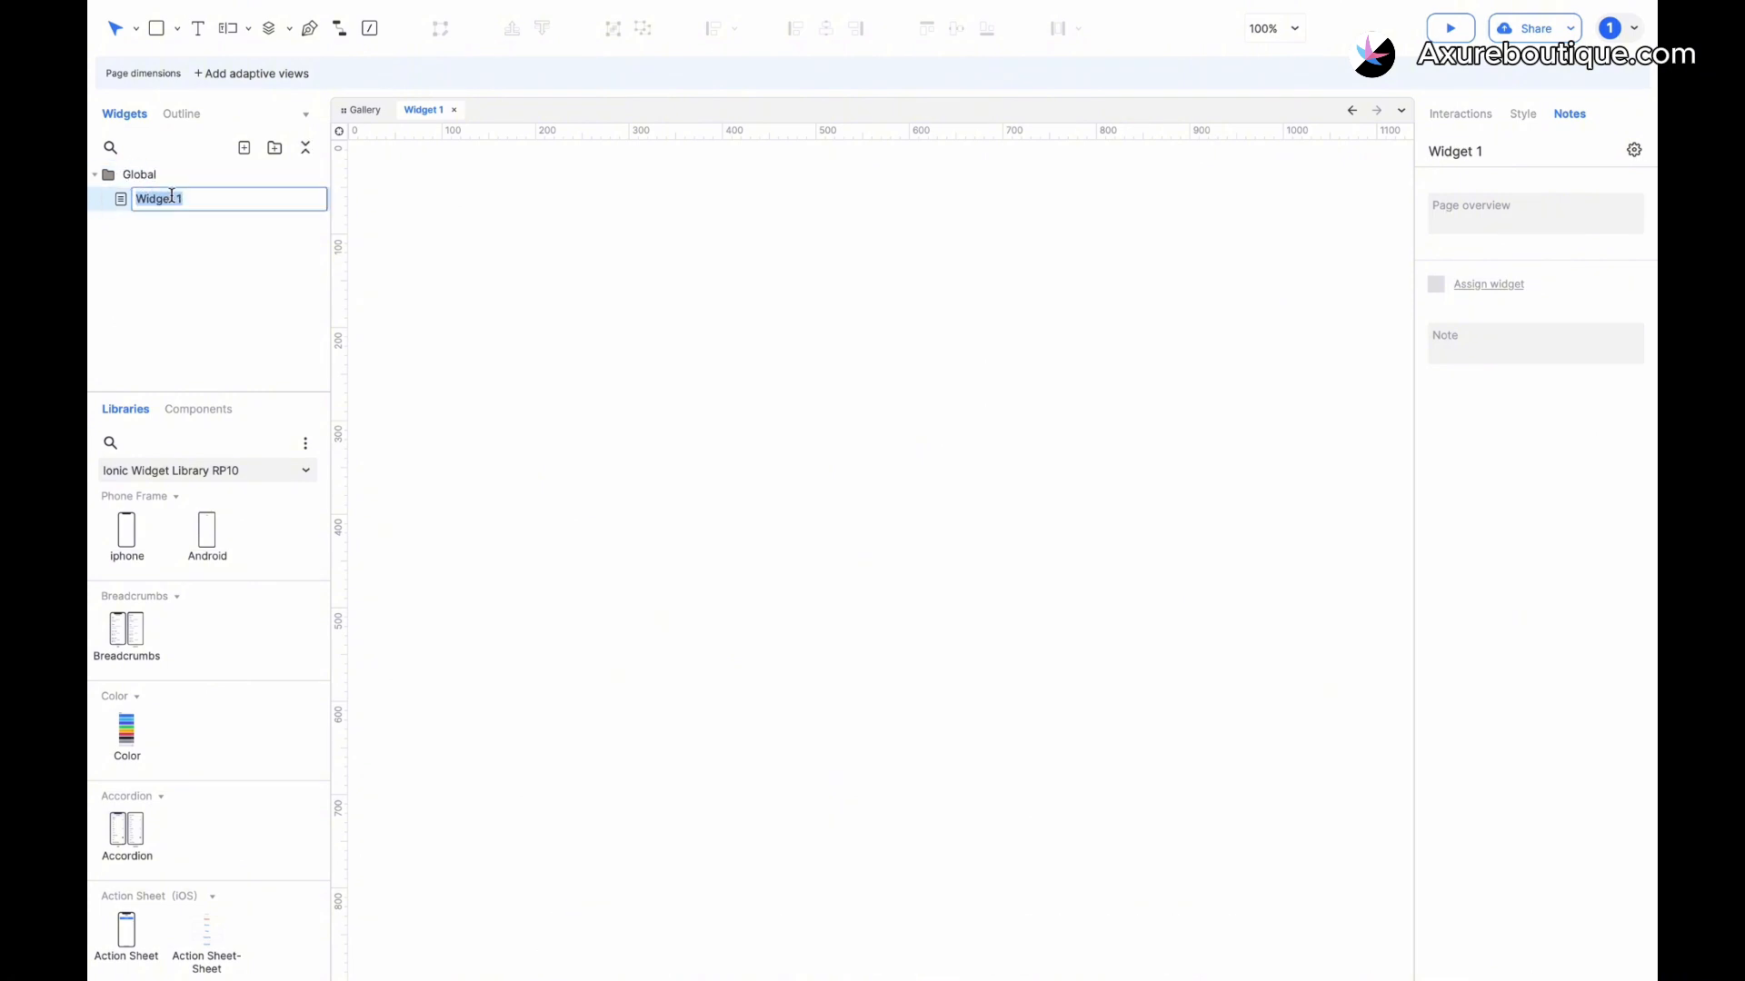
{"action": "type", "text": "Color"}
{"action": "key", "text": "Return"}
Add two more widget pages named Grid and Typography to the Global folder.
{"action": "left_click", "coordinate": [243, 148]}
{"action": "type", "text": "Grid"}
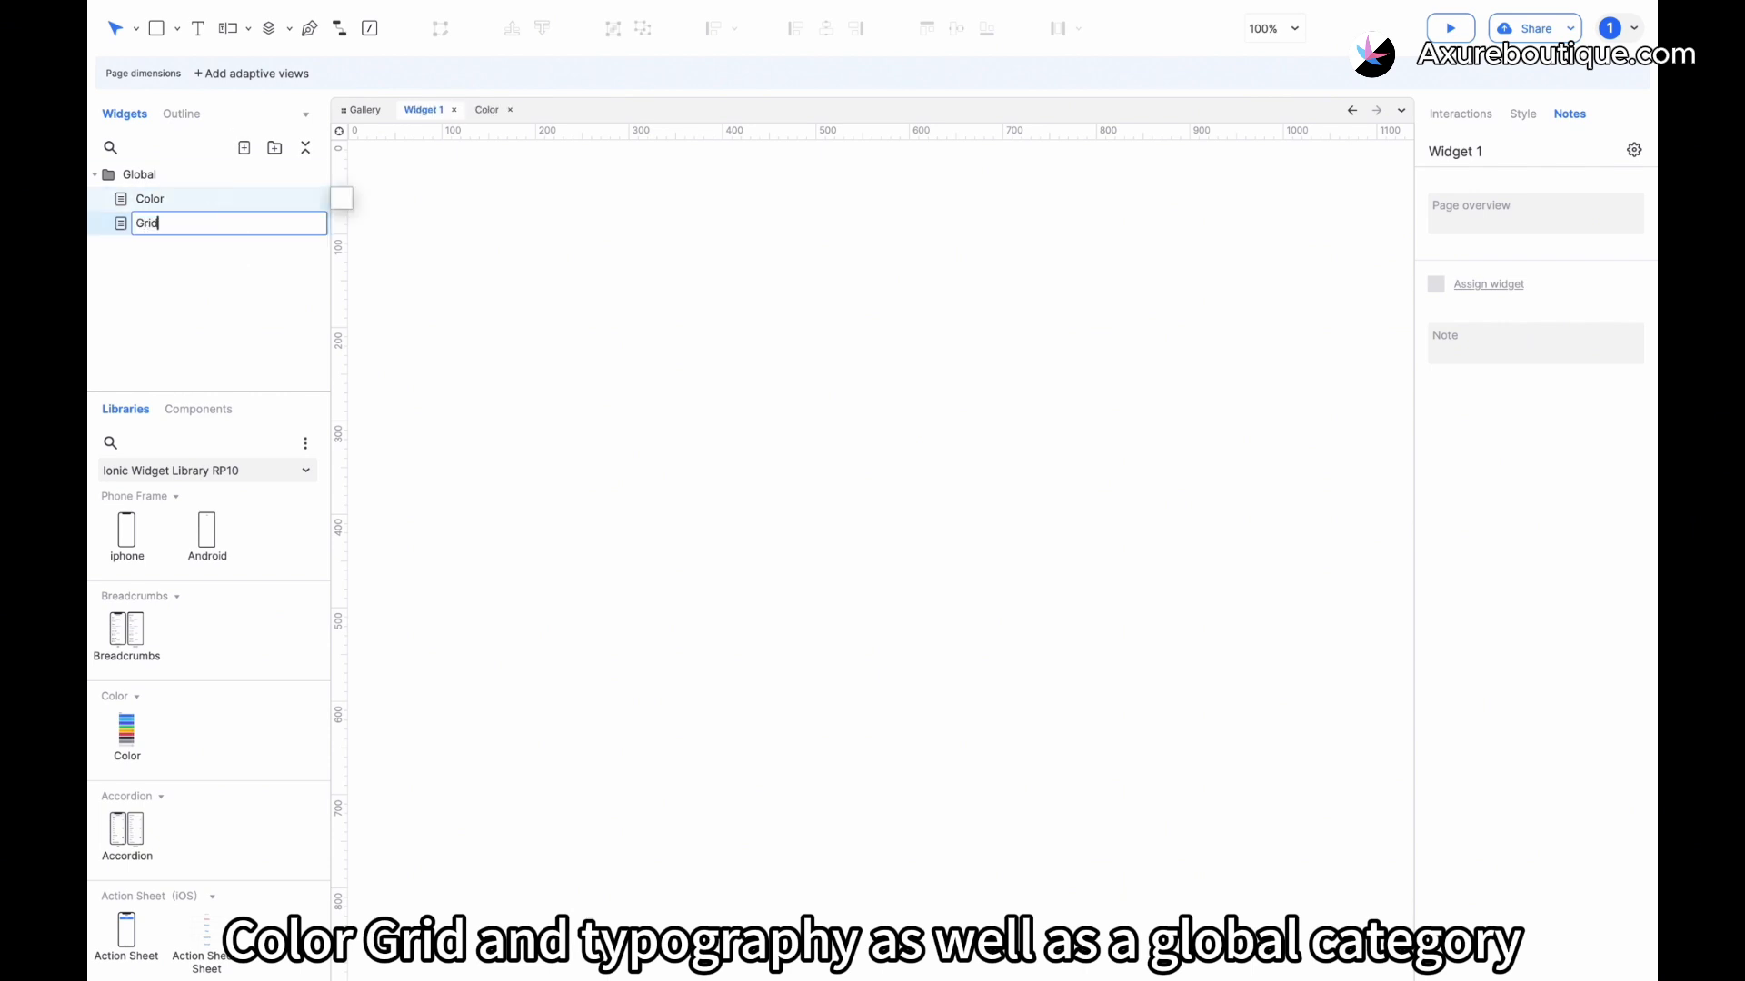
{"action": "key", "text": "Return"}
{"action": "left_click", "coordinate": [244, 149]}
{"action": "type", "text": "Typogrou"}
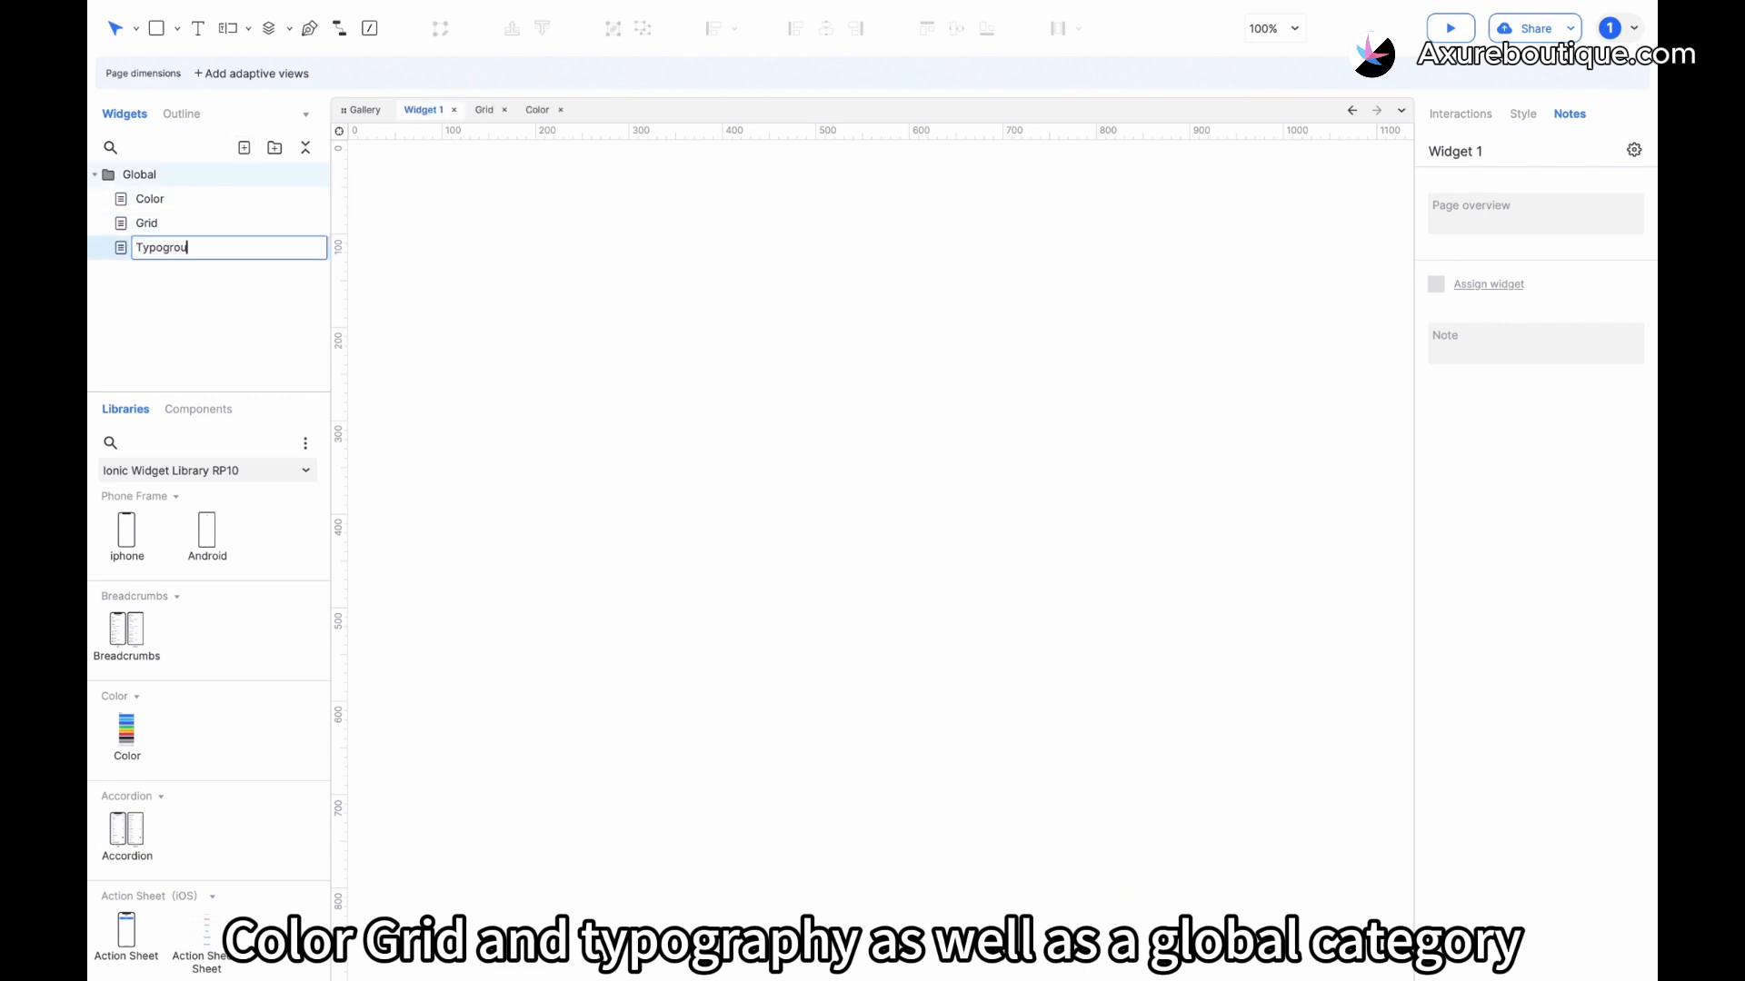
{"action": "type", "text": "phy"}
{"action": "left_click", "coordinate": [502, 313]}
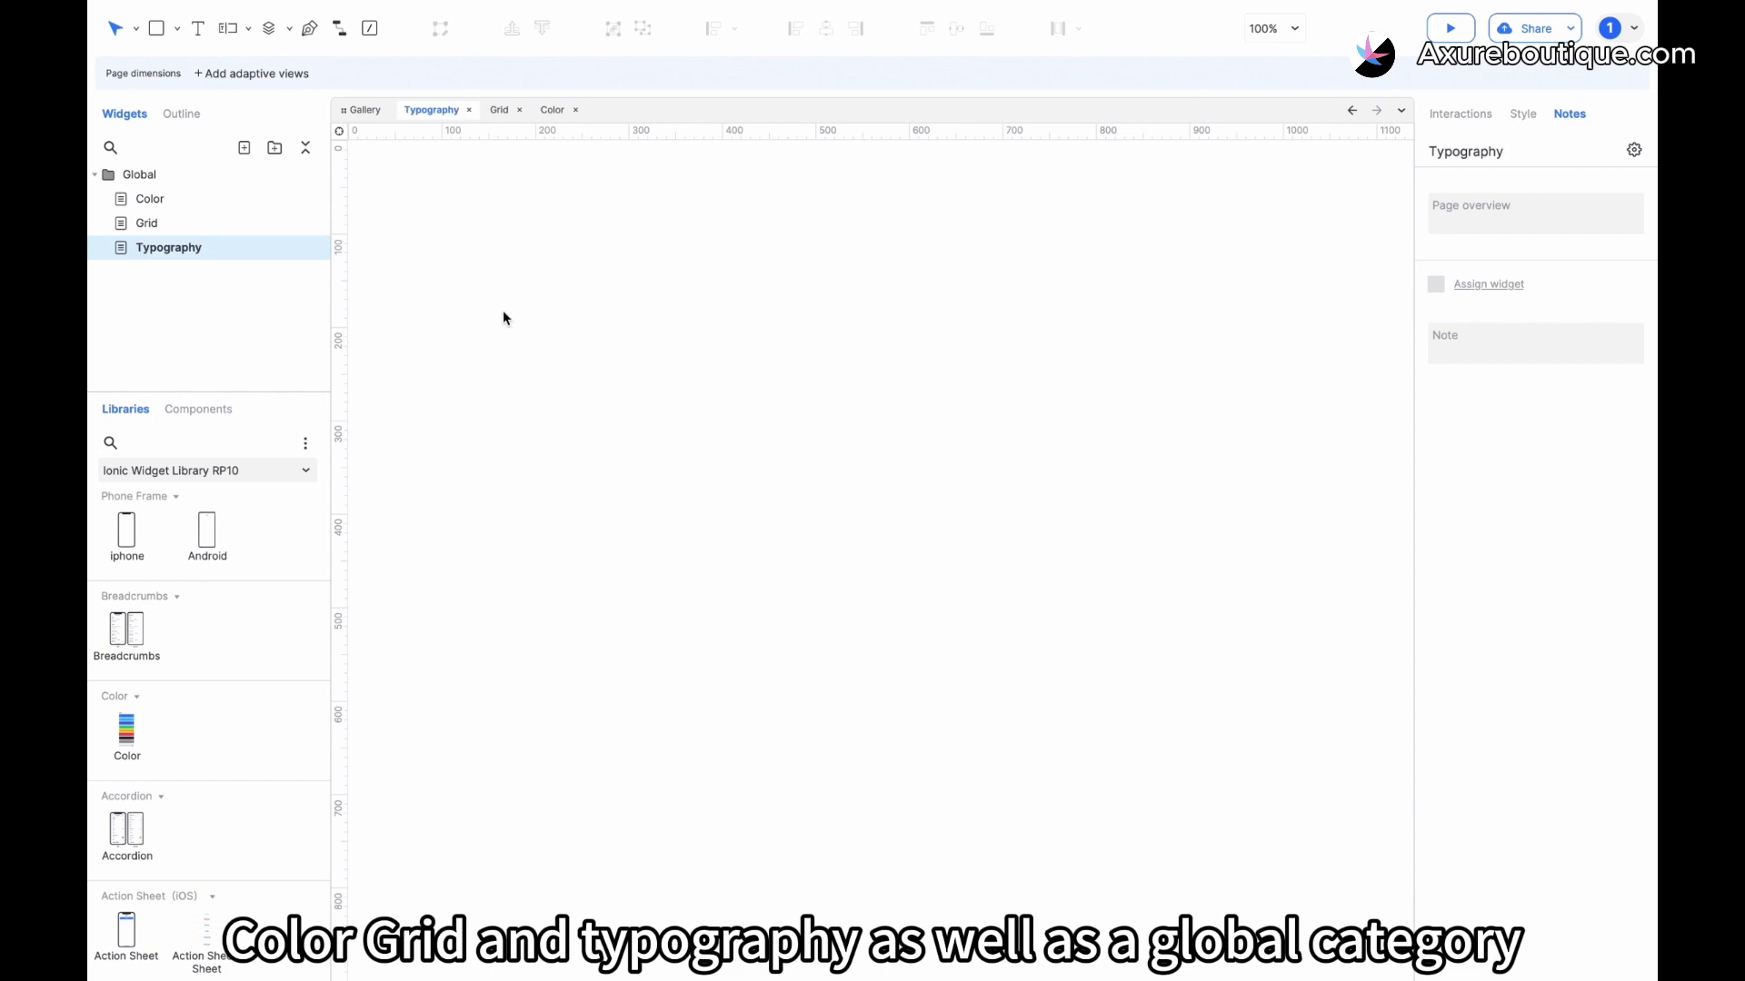
Switch the displayed widget library to Default, to Flow, and back to Default.
{"action": "left_click", "coordinate": [227, 470]}
{"action": "scroll", "coordinate": [225, 522], "scroll_direction": "up", "scroll_amount": 1}
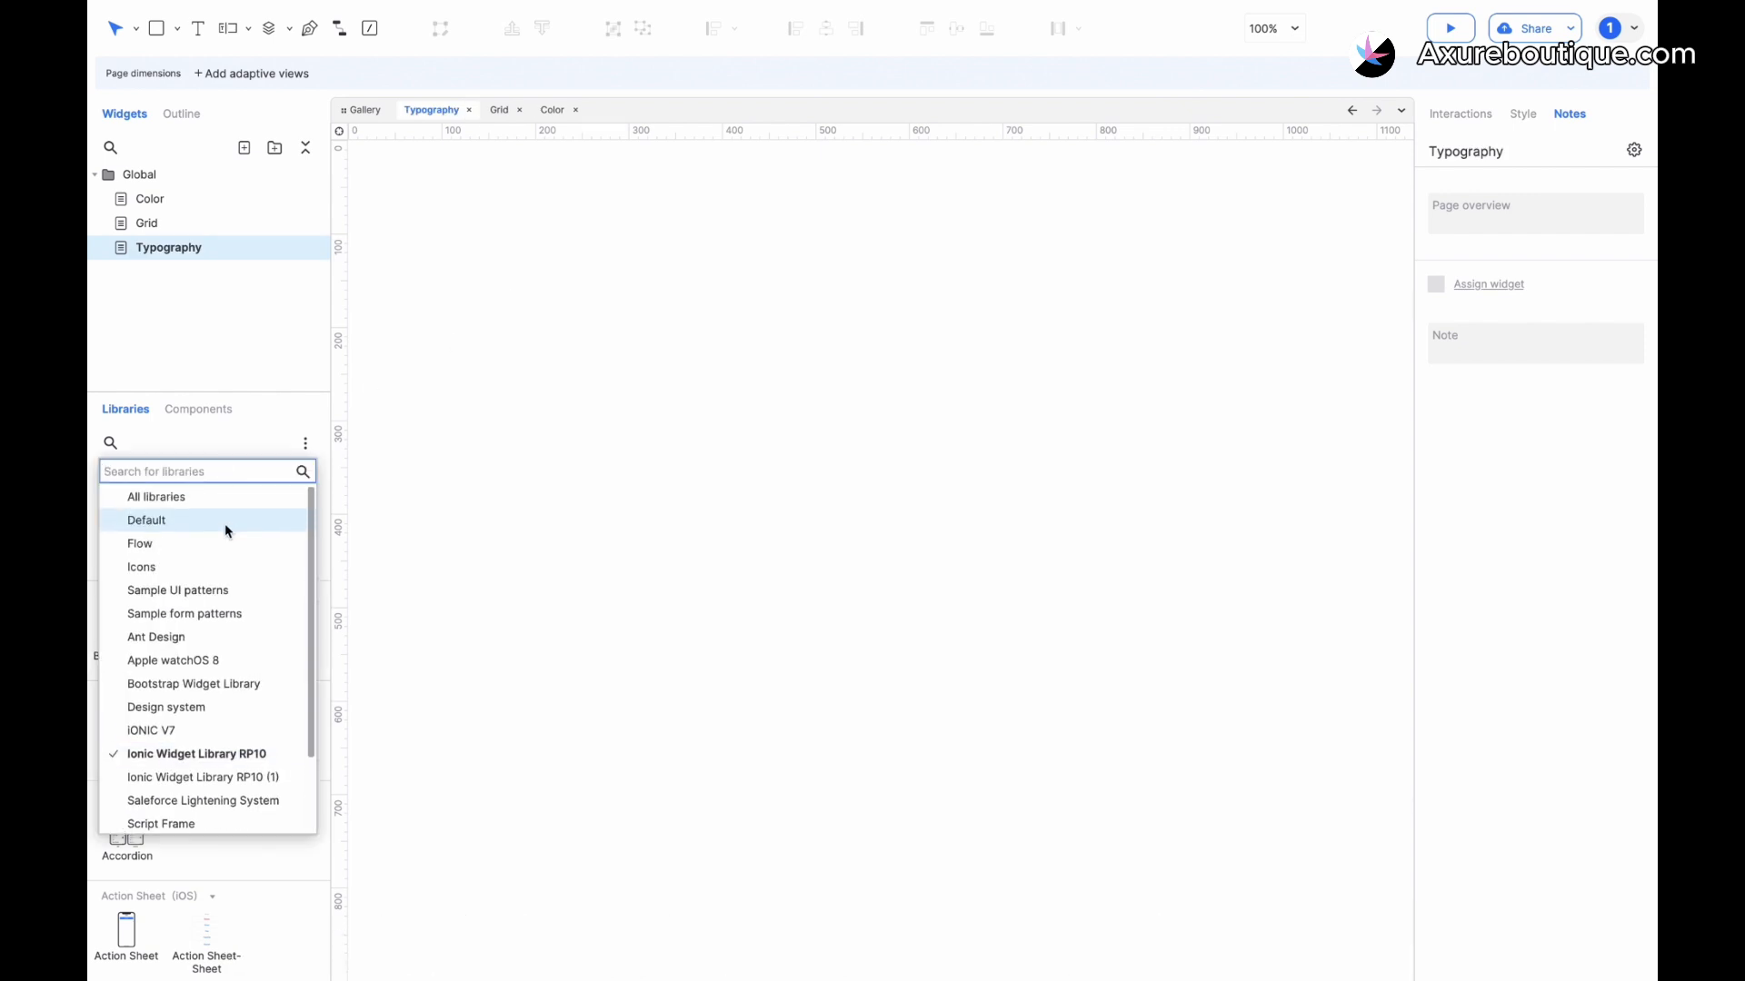
{"action": "left_click", "coordinate": [226, 525]}
{"action": "left_click", "coordinate": [235, 472]}
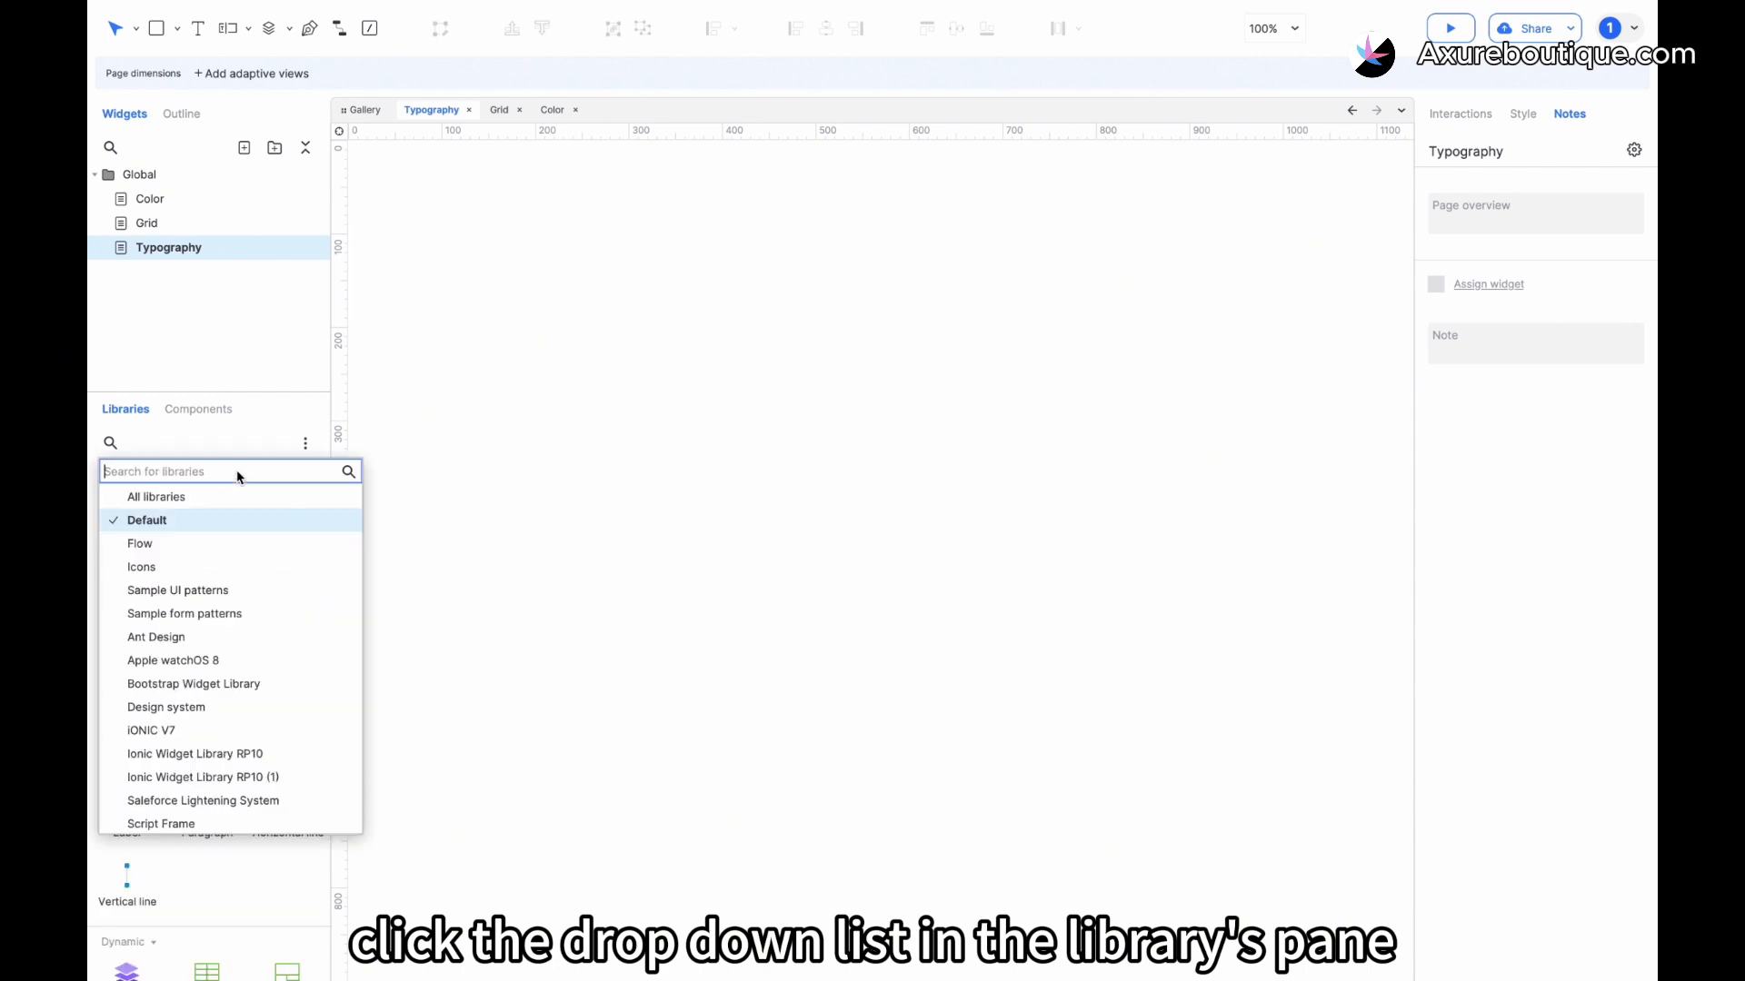
{"action": "left_click", "coordinate": [223, 544]}
{"action": "left_click", "coordinate": [233, 471]}
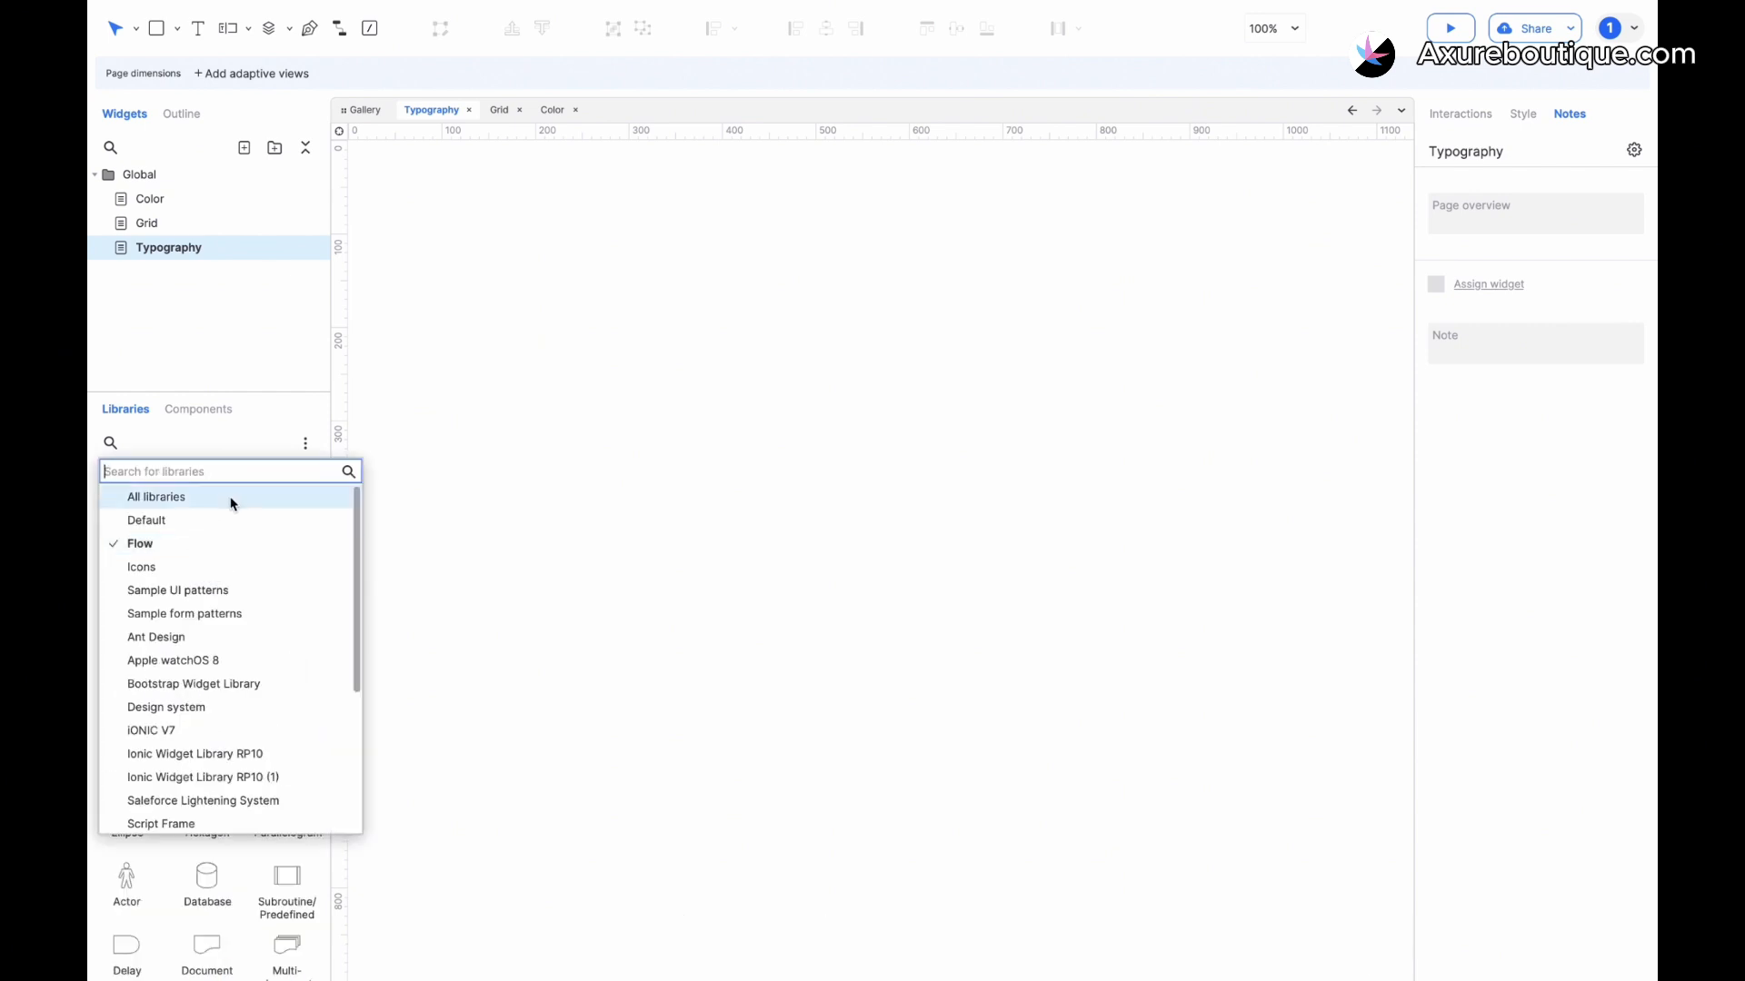
{"action": "left_click", "coordinate": [227, 519]}
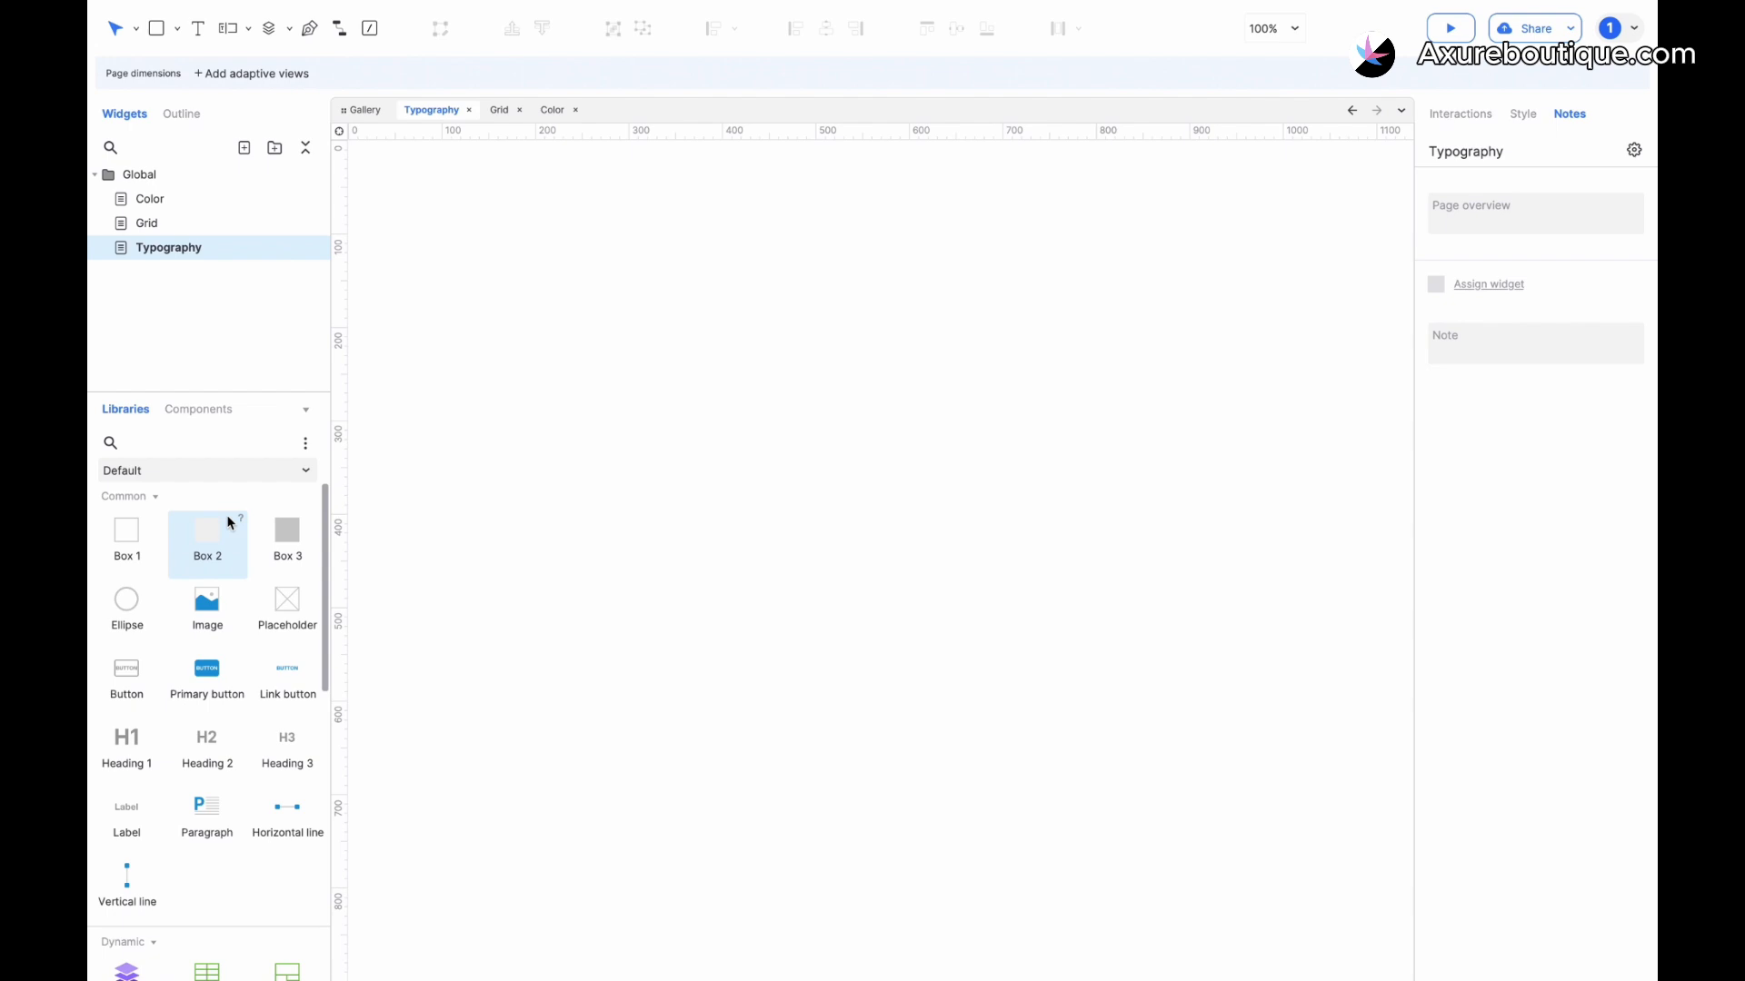
Add the local library Ionic Widget Library RP10.rplib from the Axure Widget Library folder.
{"action": "left_click", "coordinate": [306, 445]}
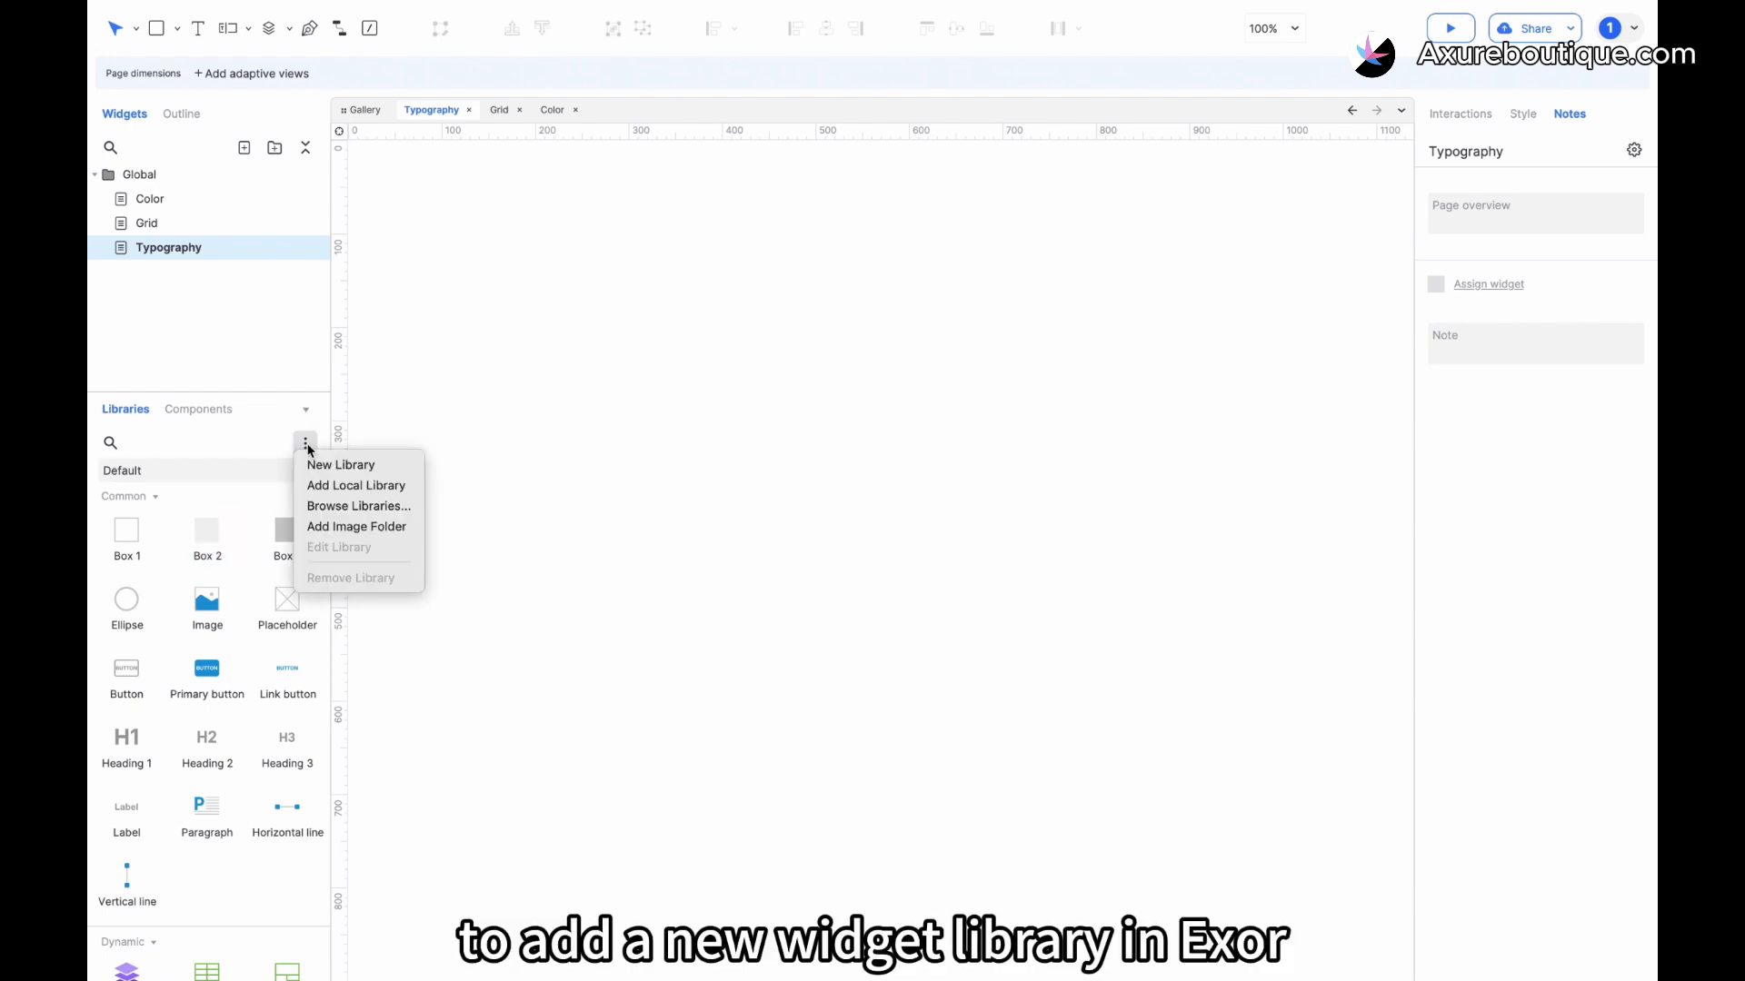
{"action": "left_click", "coordinate": [333, 491]}
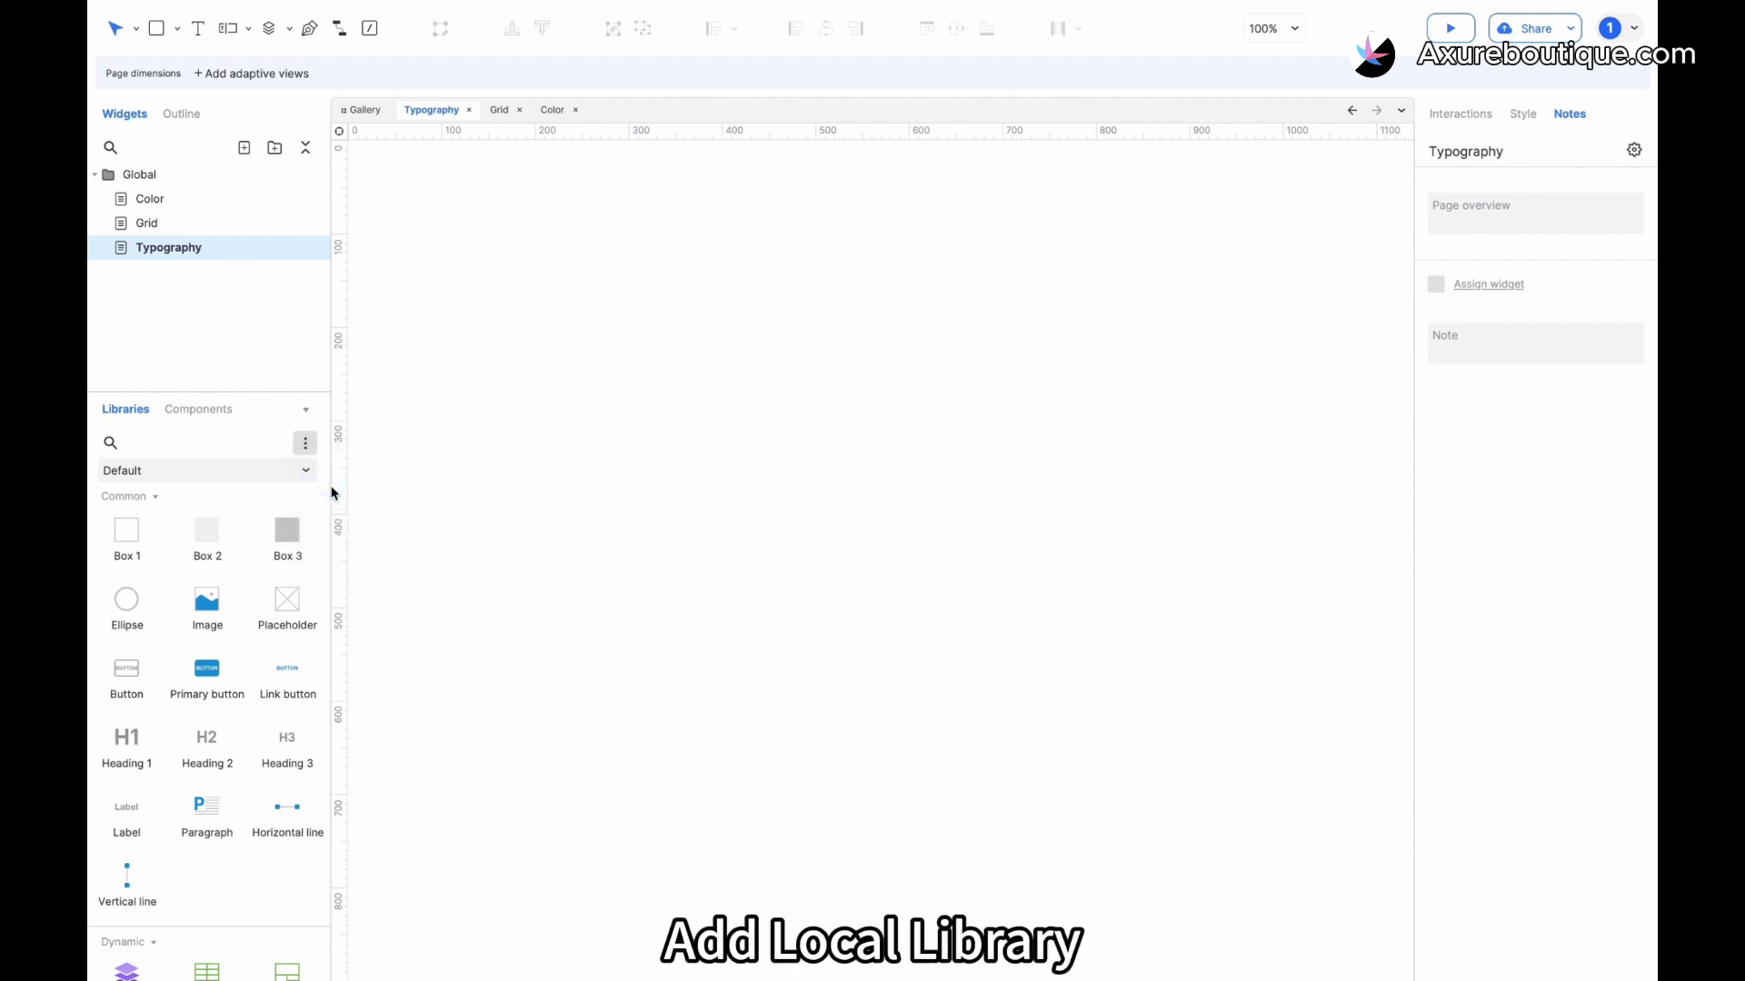
{"action": "left_click", "coordinate": [1126, 227]}
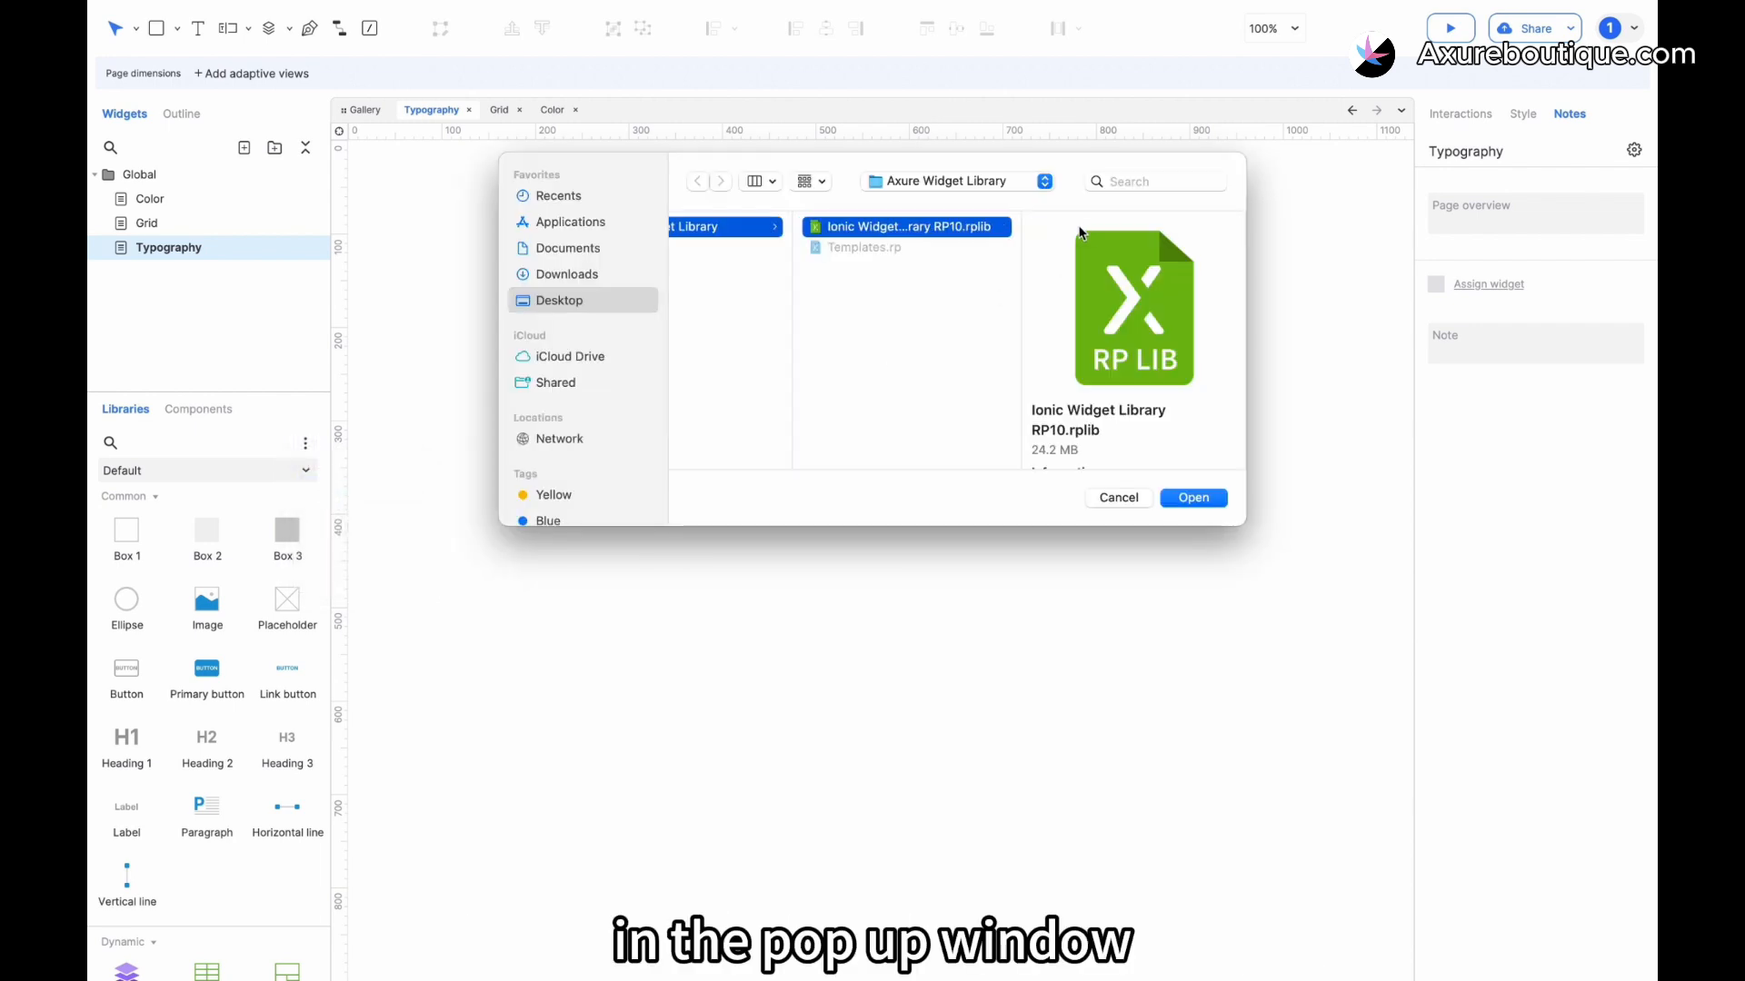
{"action": "double_click", "coordinate": [965, 234]}
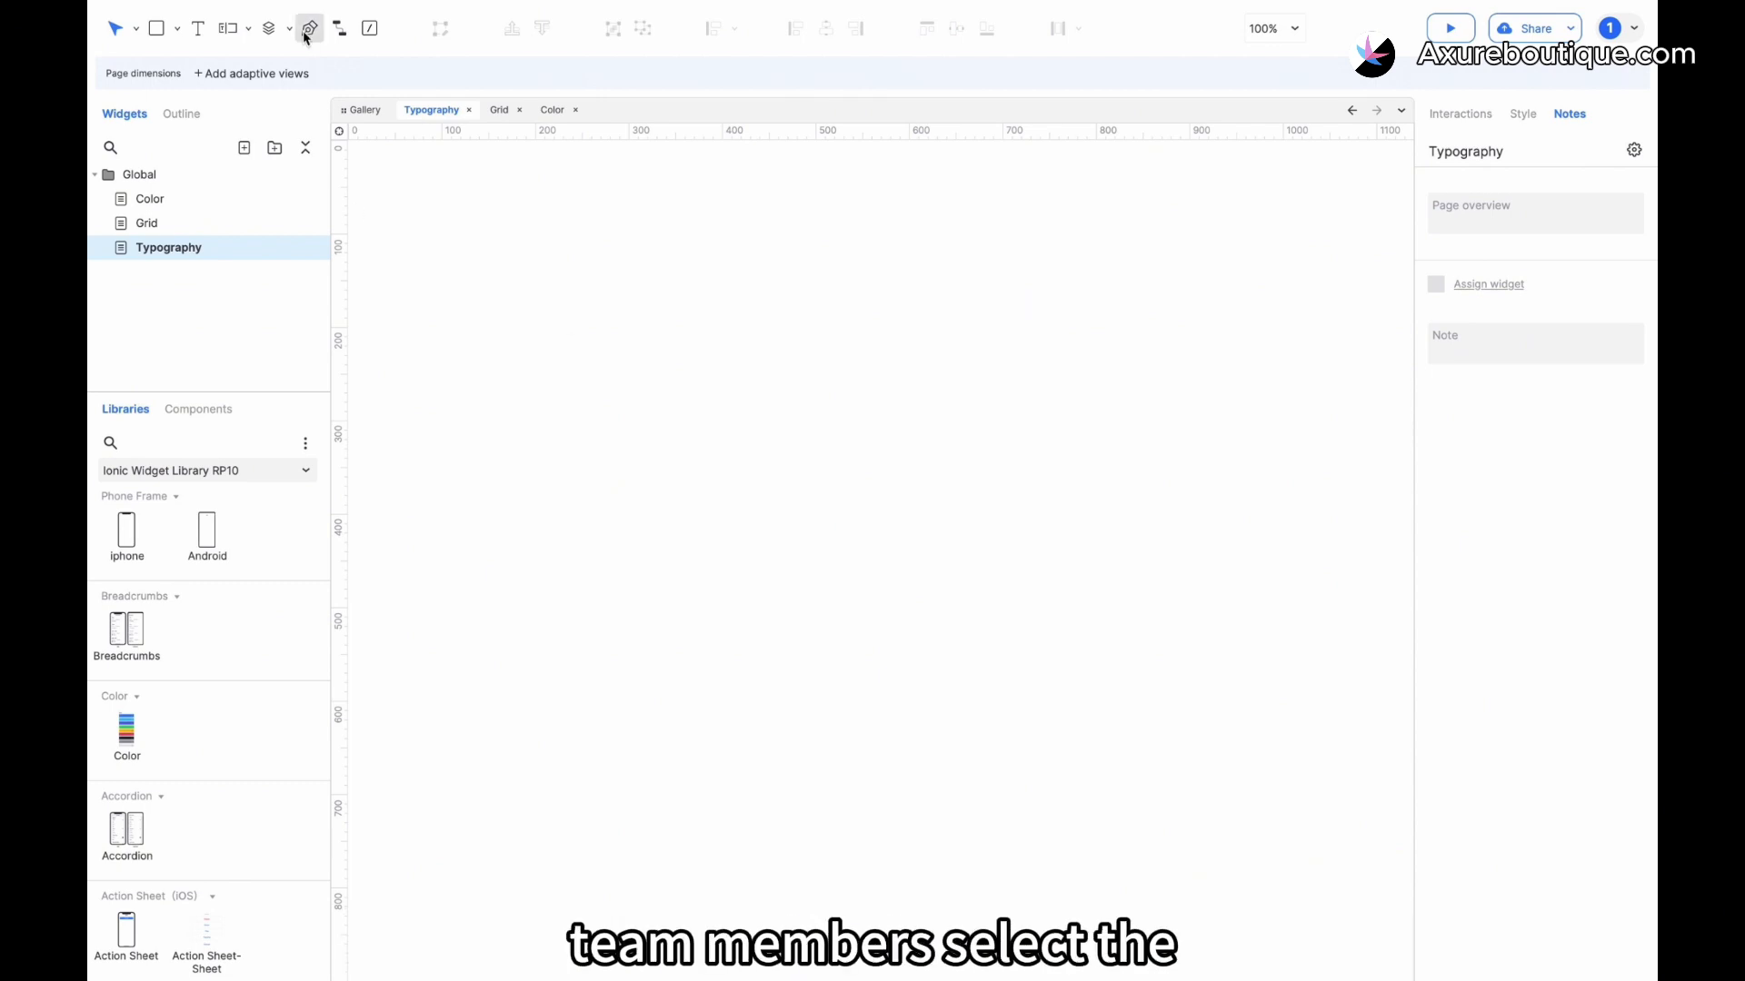
Save the new widget library as "Cloud New Library" in the Axure Widget Library folder.
{"action": "mouse_move", "coordinate": [304, 6]}
{"action": "left_click", "coordinate": [237, 10]}
{"action": "left_click", "coordinate": [296, 175]}
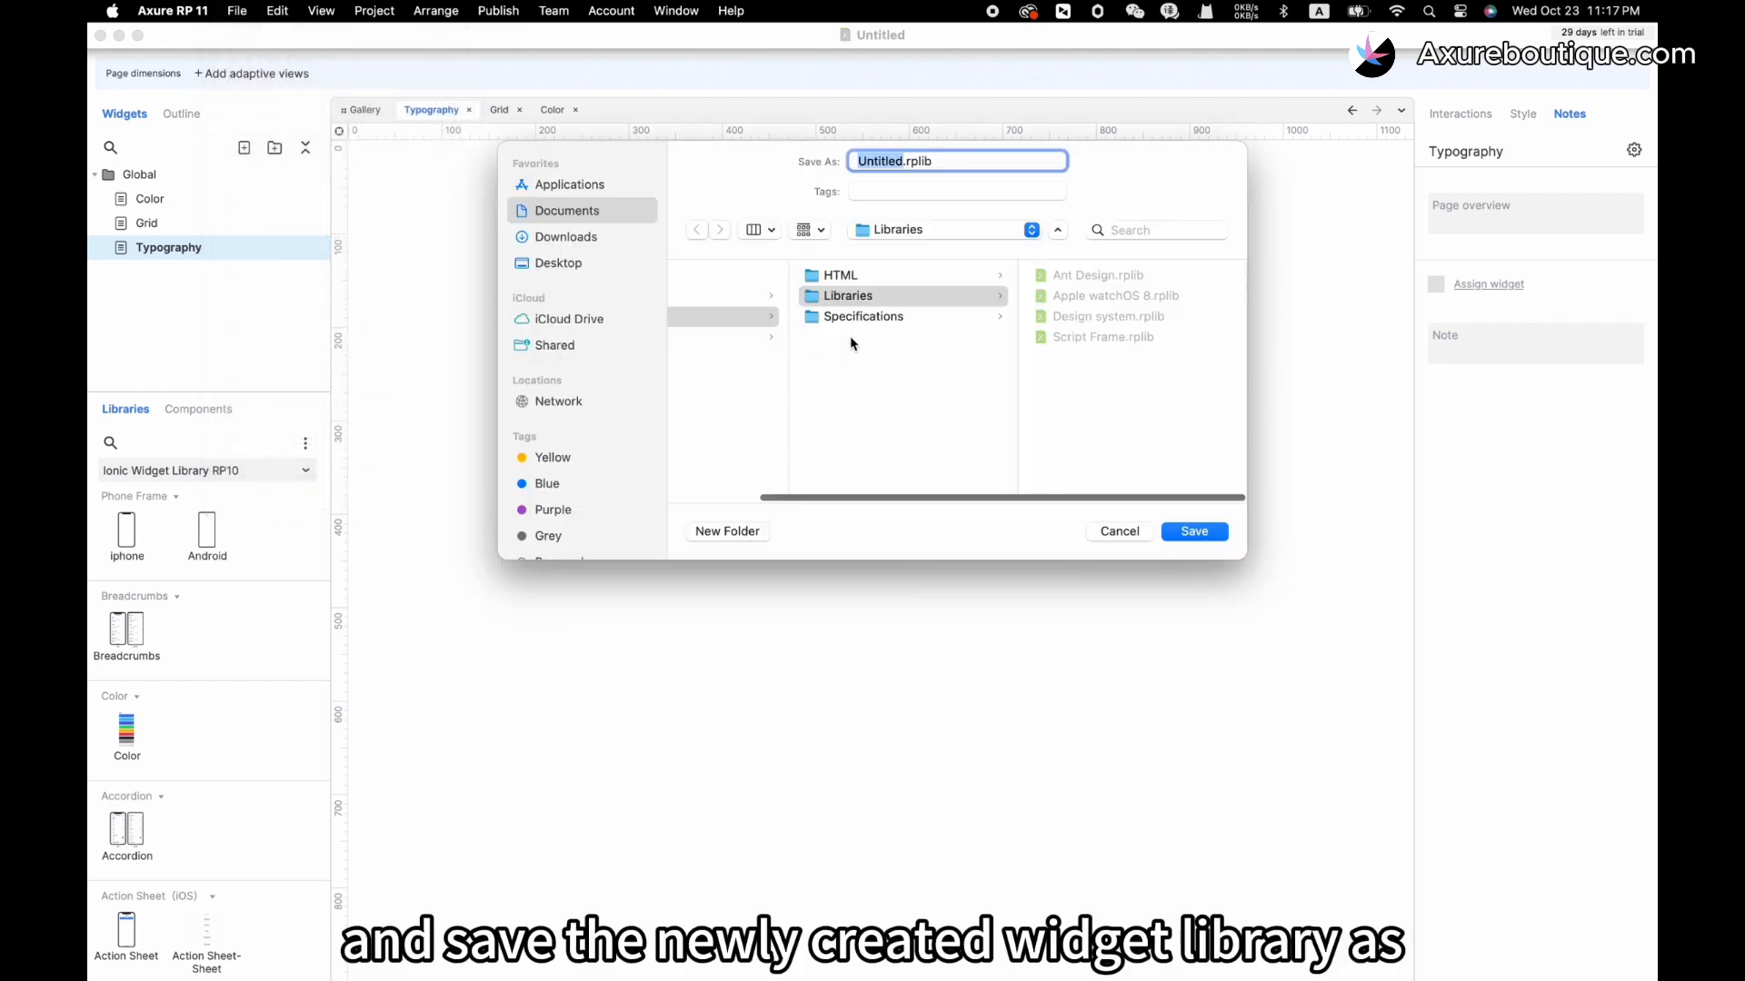
{"action": "left_click", "coordinate": [936, 231]}
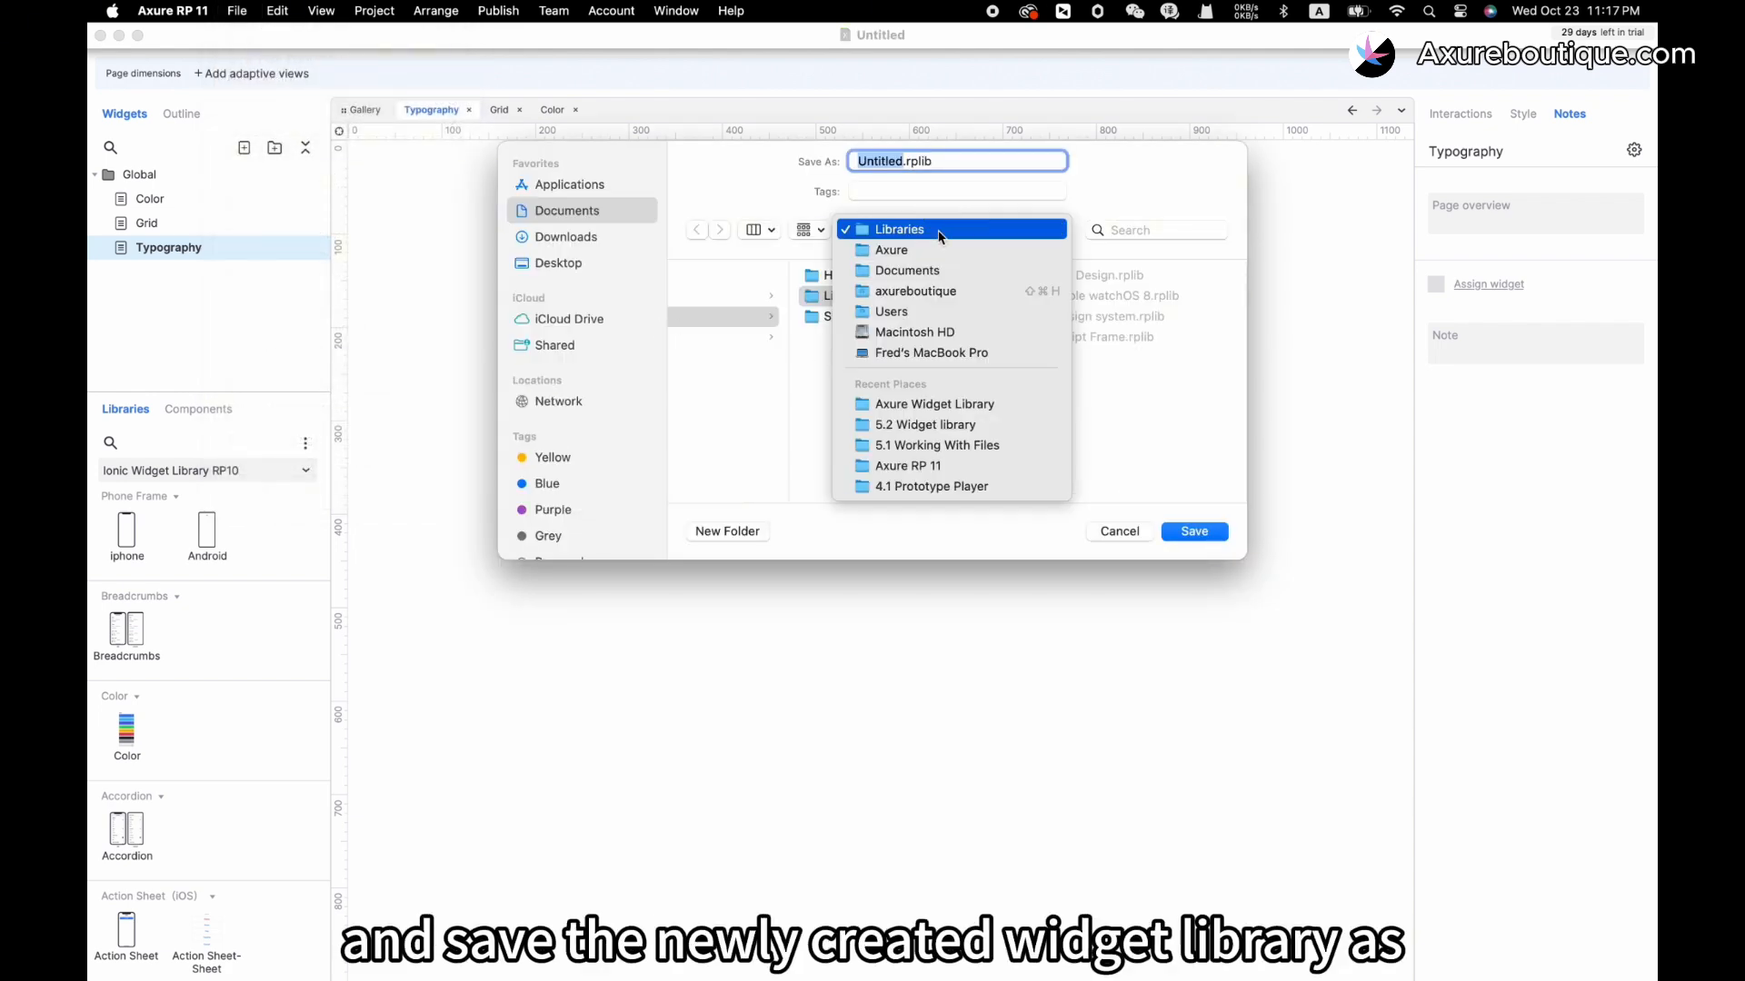
{"action": "left_click", "coordinate": [948, 406]}
{"action": "type", "text": "Clou"}
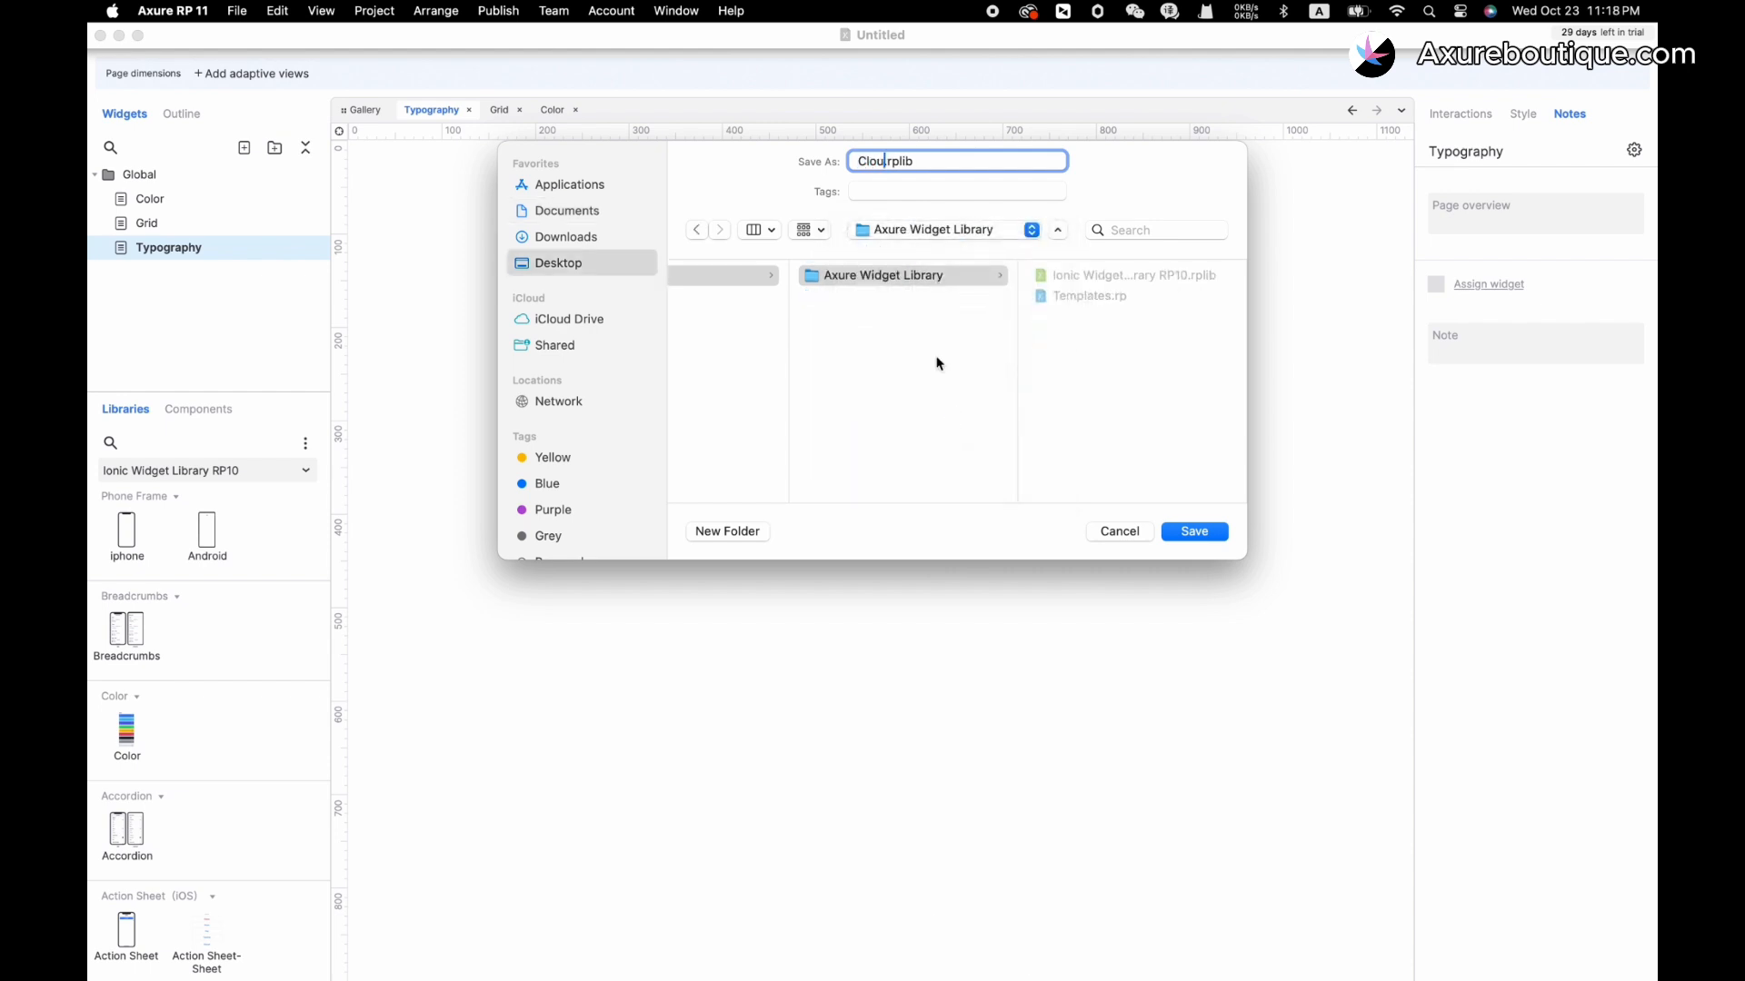
{"action": "type", "text": "d New Library"}
{"action": "left_click", "coordinate": [1181, 527]}
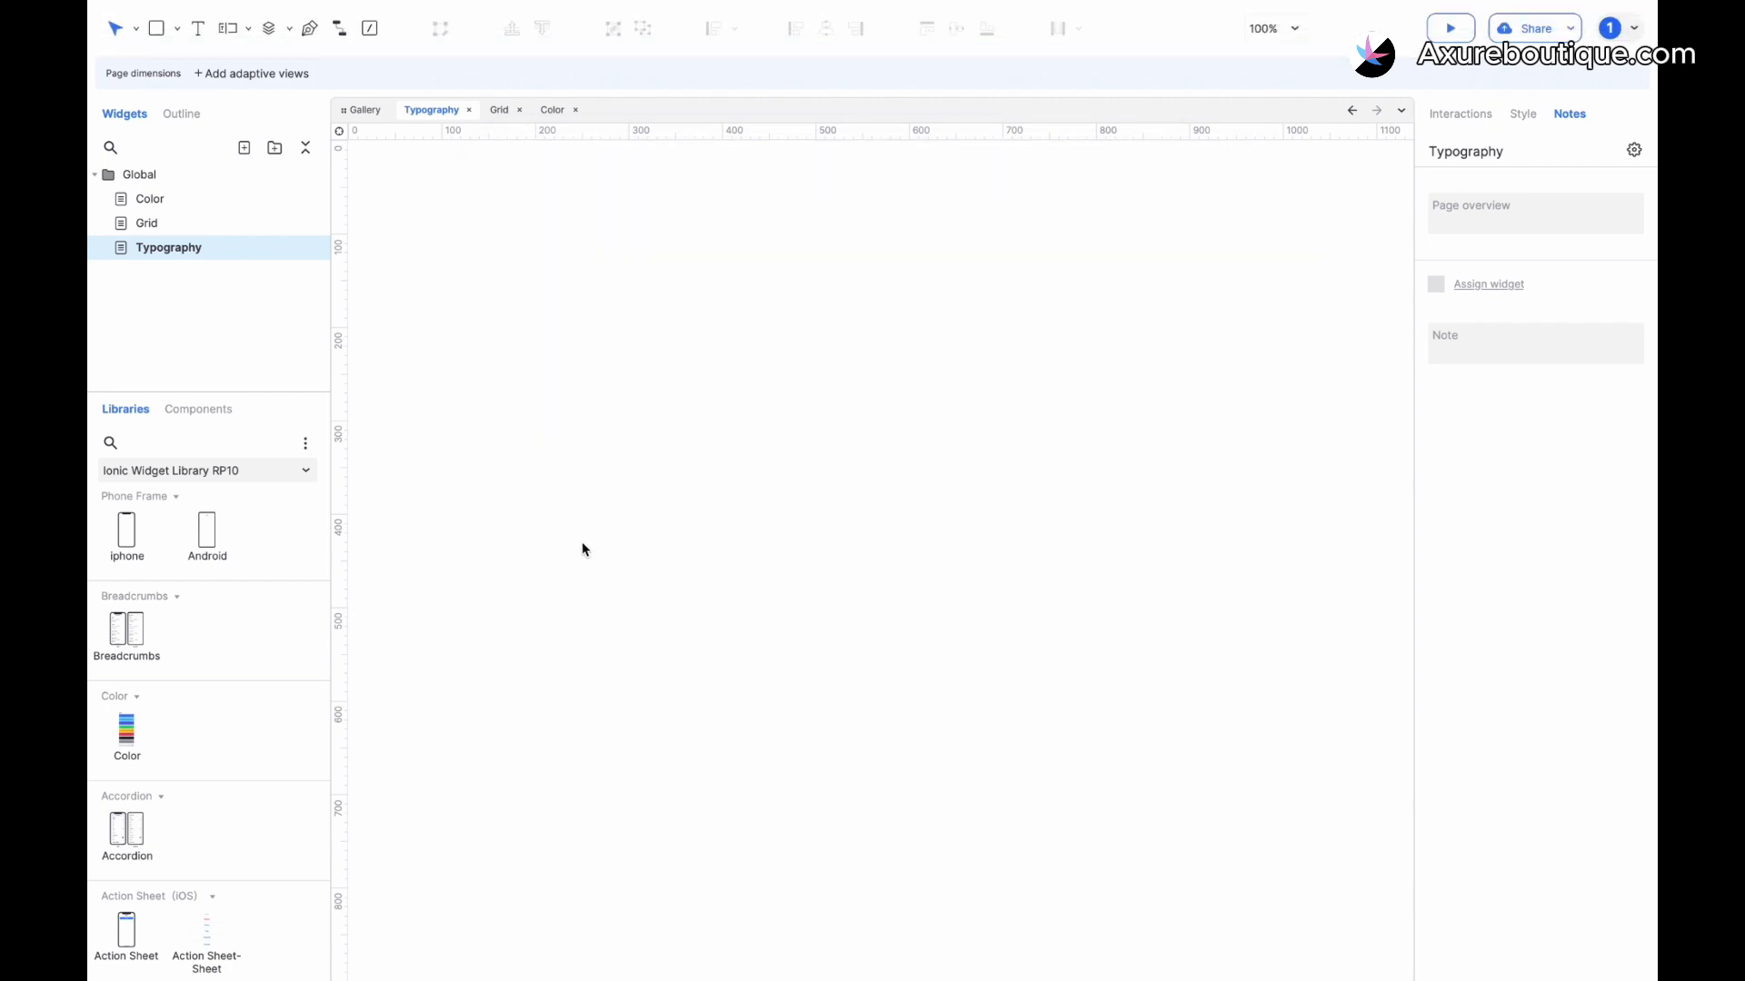
Publish the library project to Axure Cloud in the private workspace as Cloud New Library and dismiss the share notice.
{"action": "left_click", "coordinate": [1543, 36]}
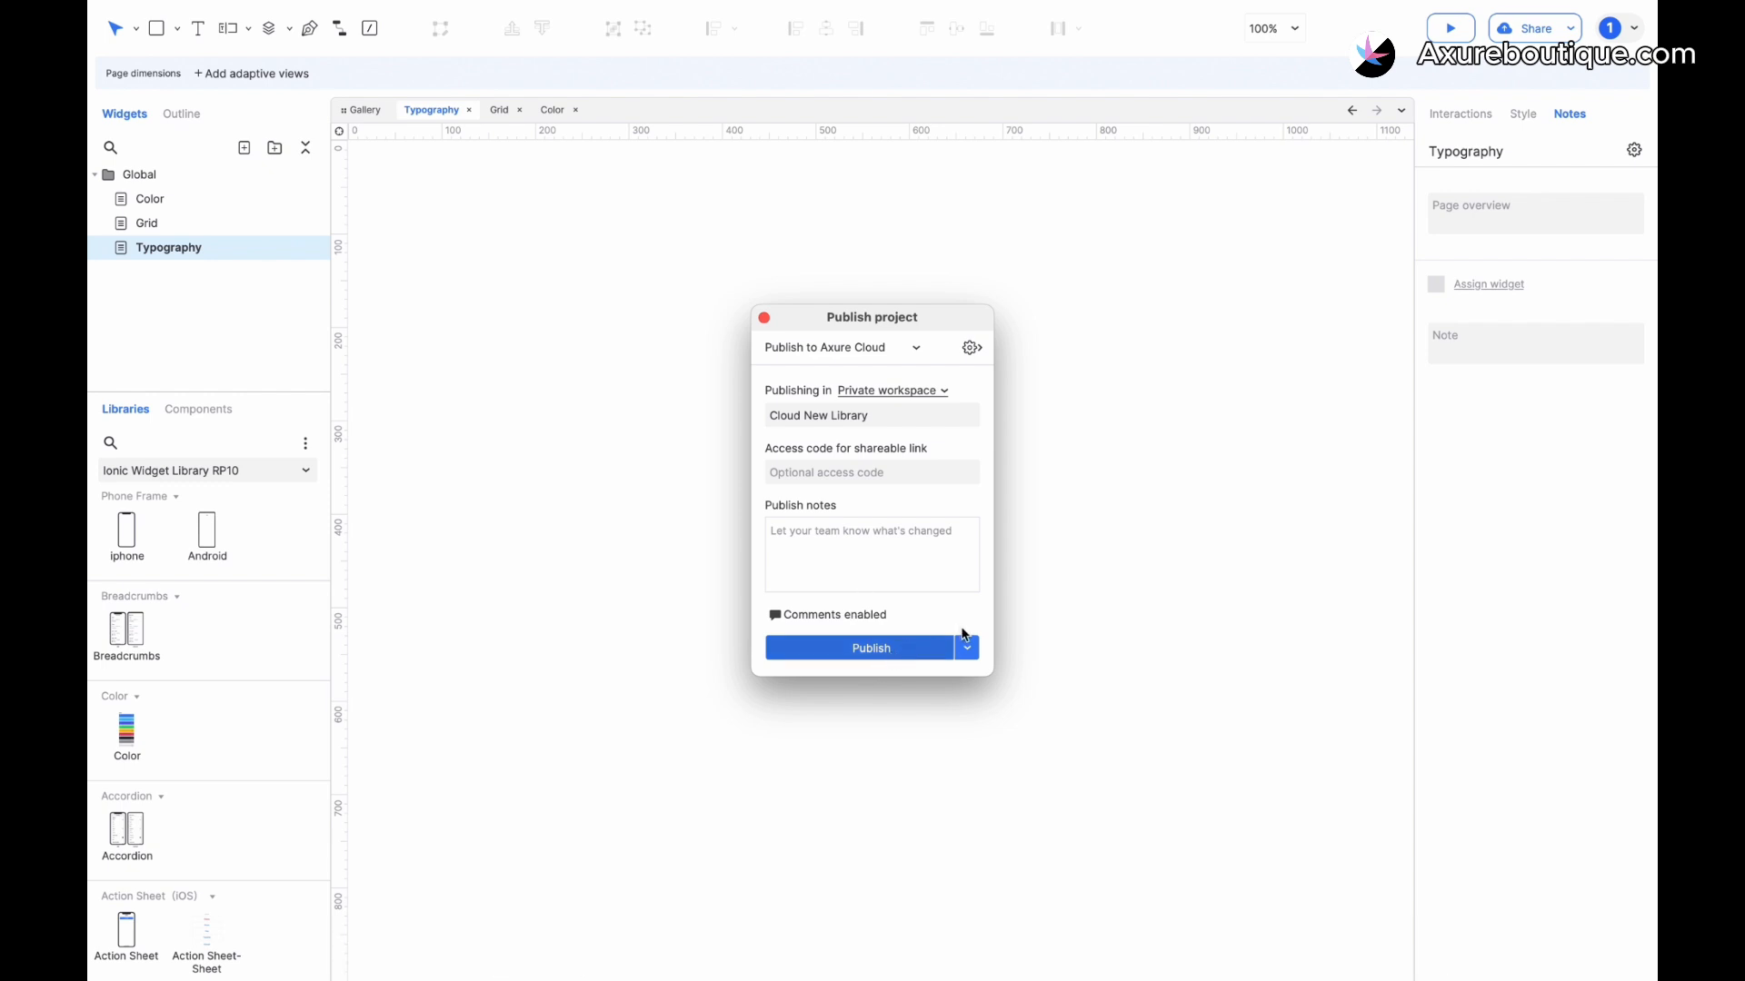
{"action": "left_click", "coordinate": [927, 653]}
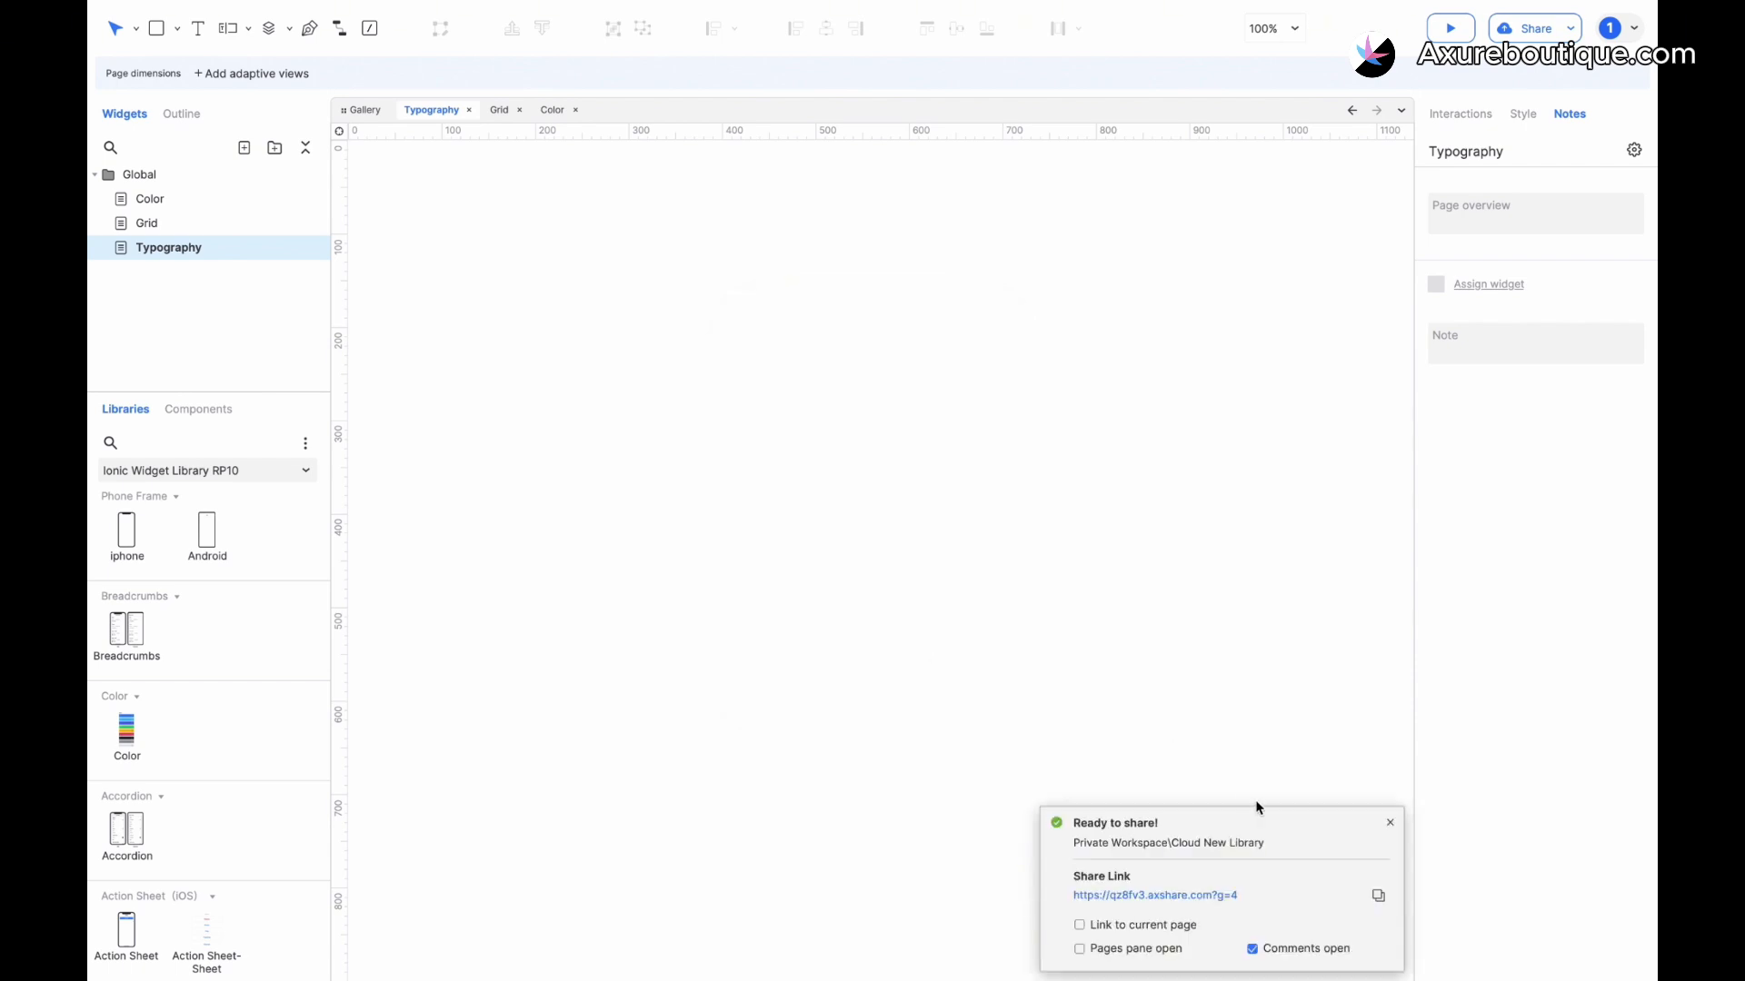
{"action": "left_click", "coordinate": [1389, 822]}
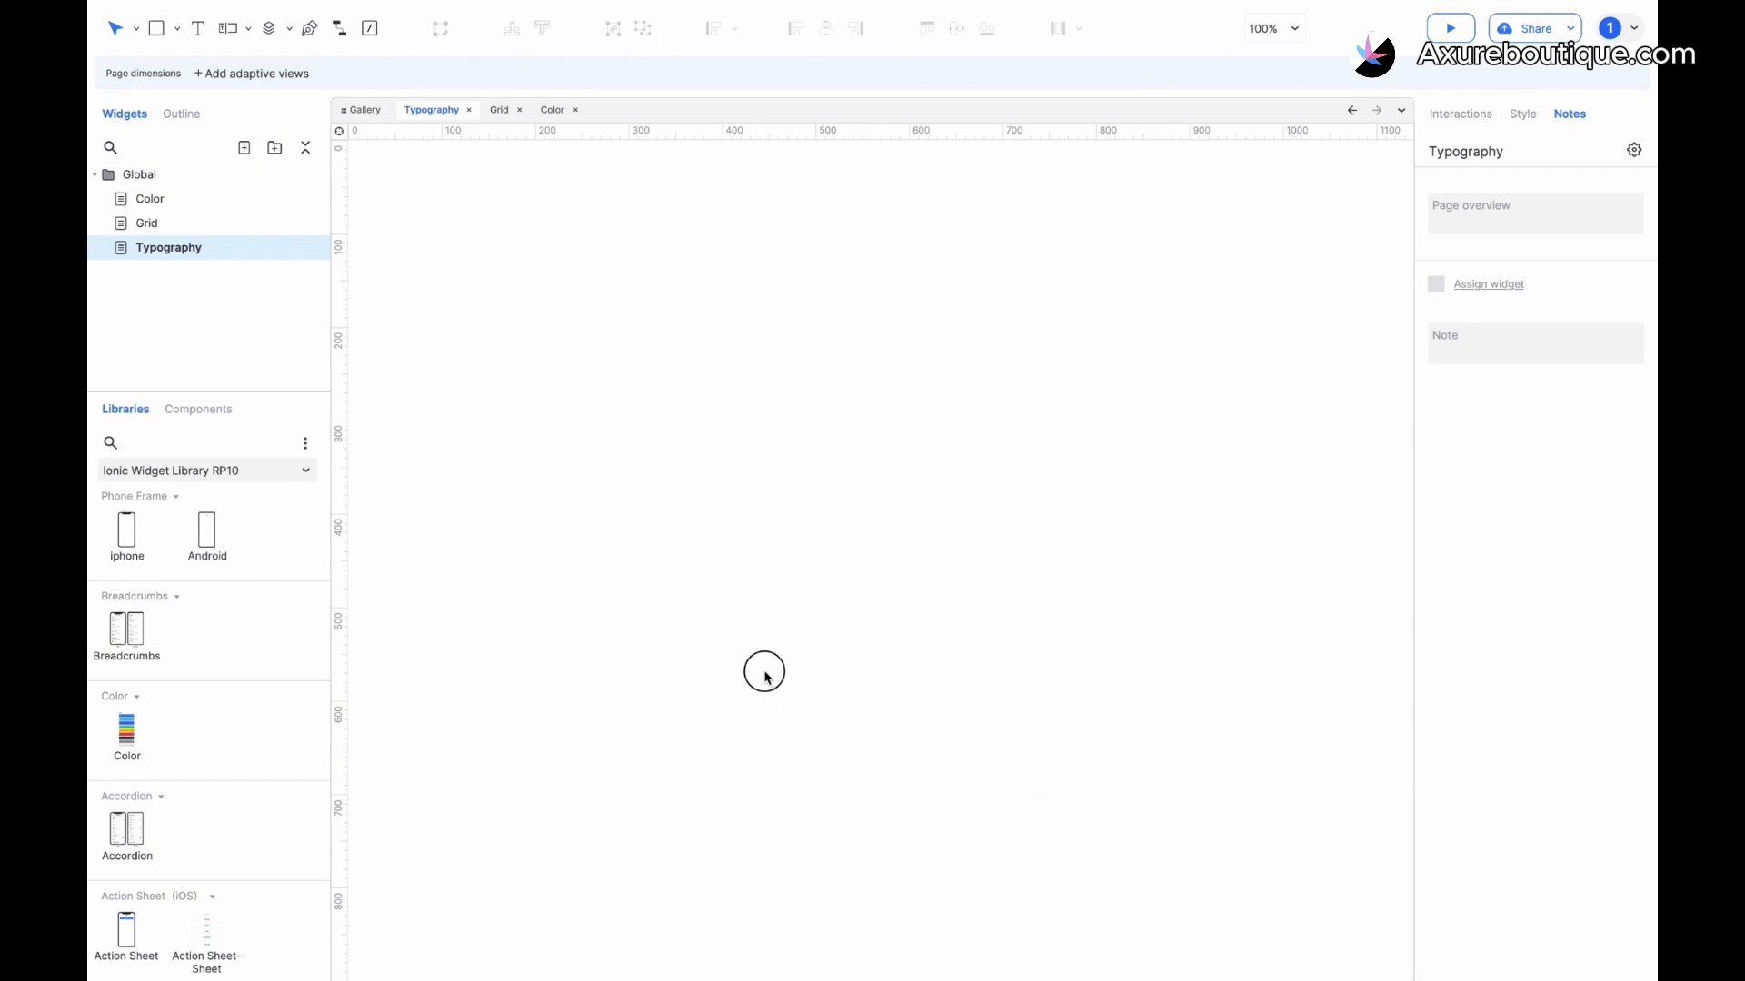
Load Cloud New Library from the libraries available in the cloud and check whether its options allow editing.
{"action": "left_click", "coordinate": [295, 491]}
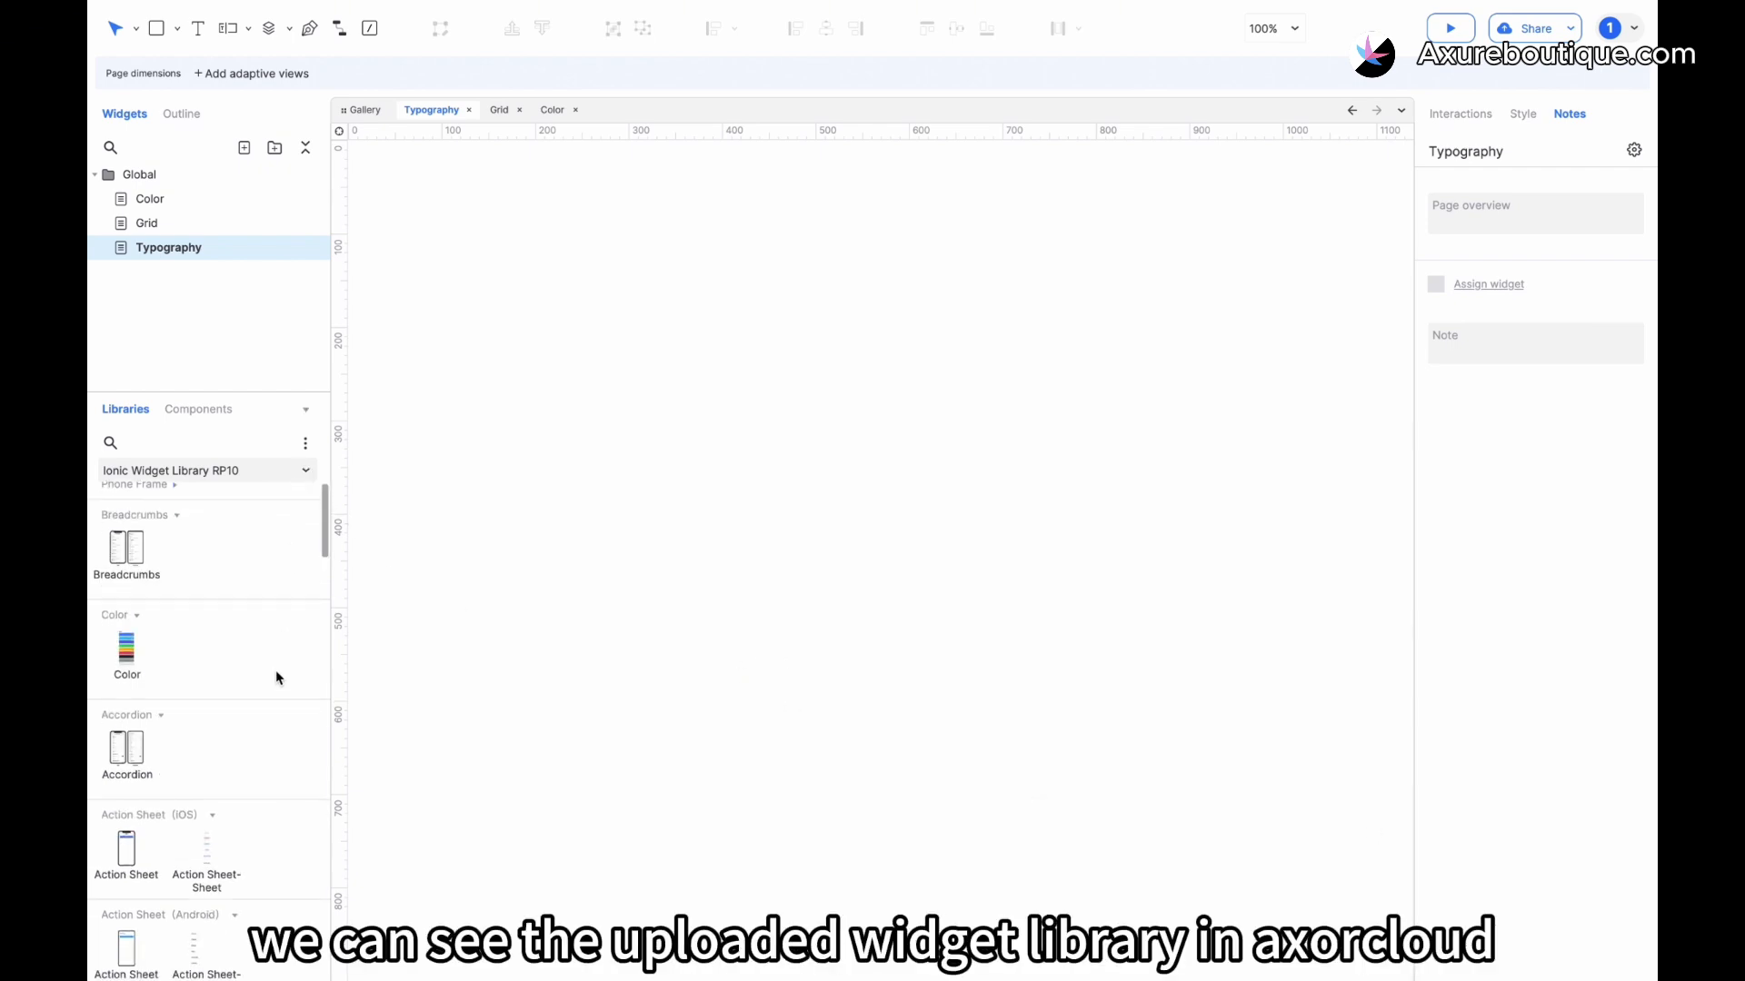
{"action": "left_click", "coordinate": [235, 471]}
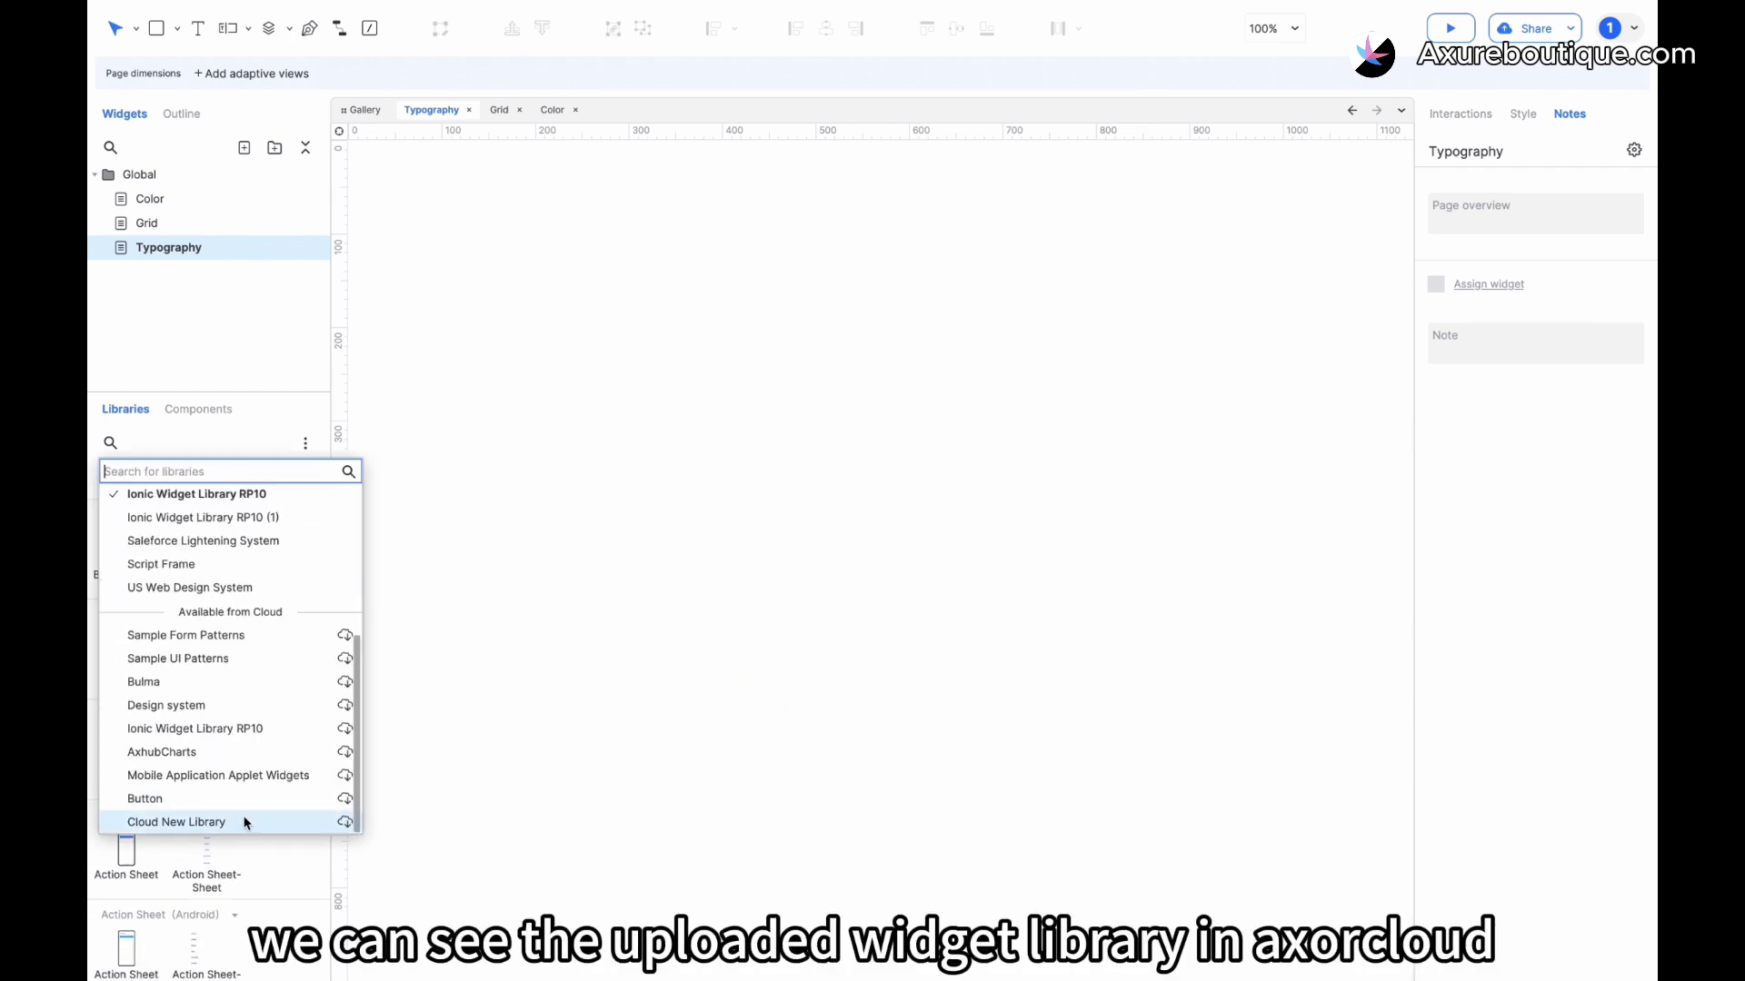
{"action": "left_click", "coordinate": [244, 826]}
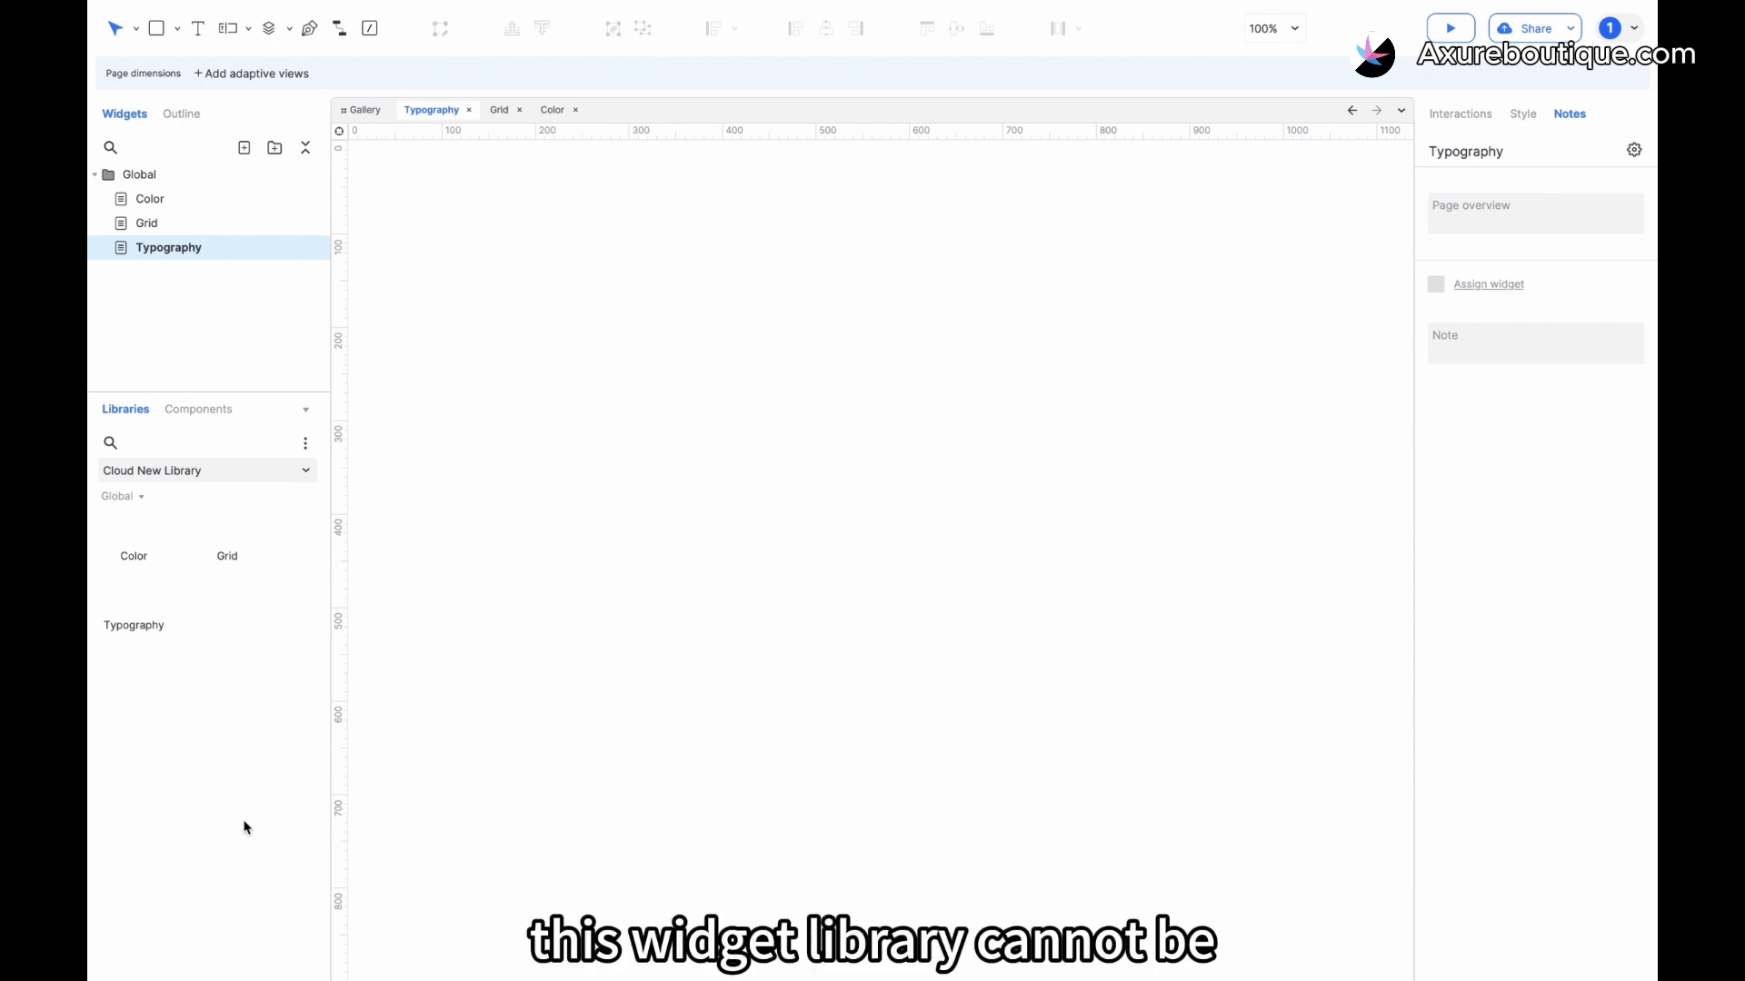
{"action": "left_click", "coordinate": [305, 442]}
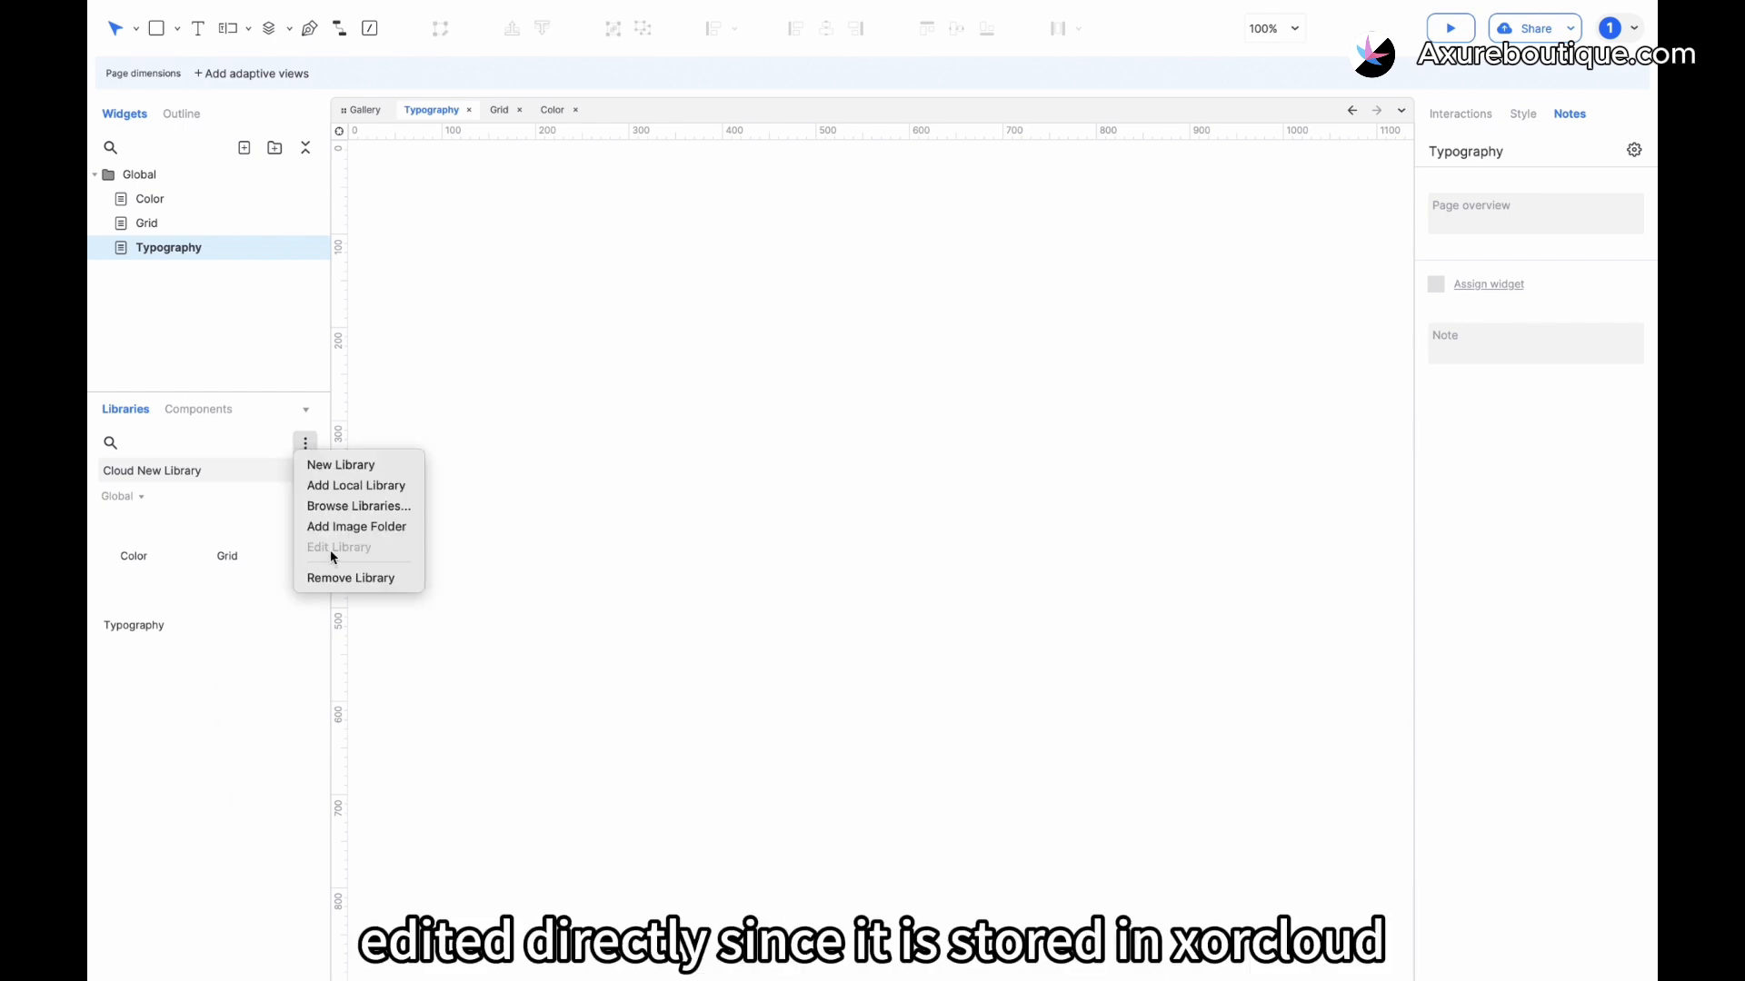
{"action": "left_click", "coordinate": [220, 471]}
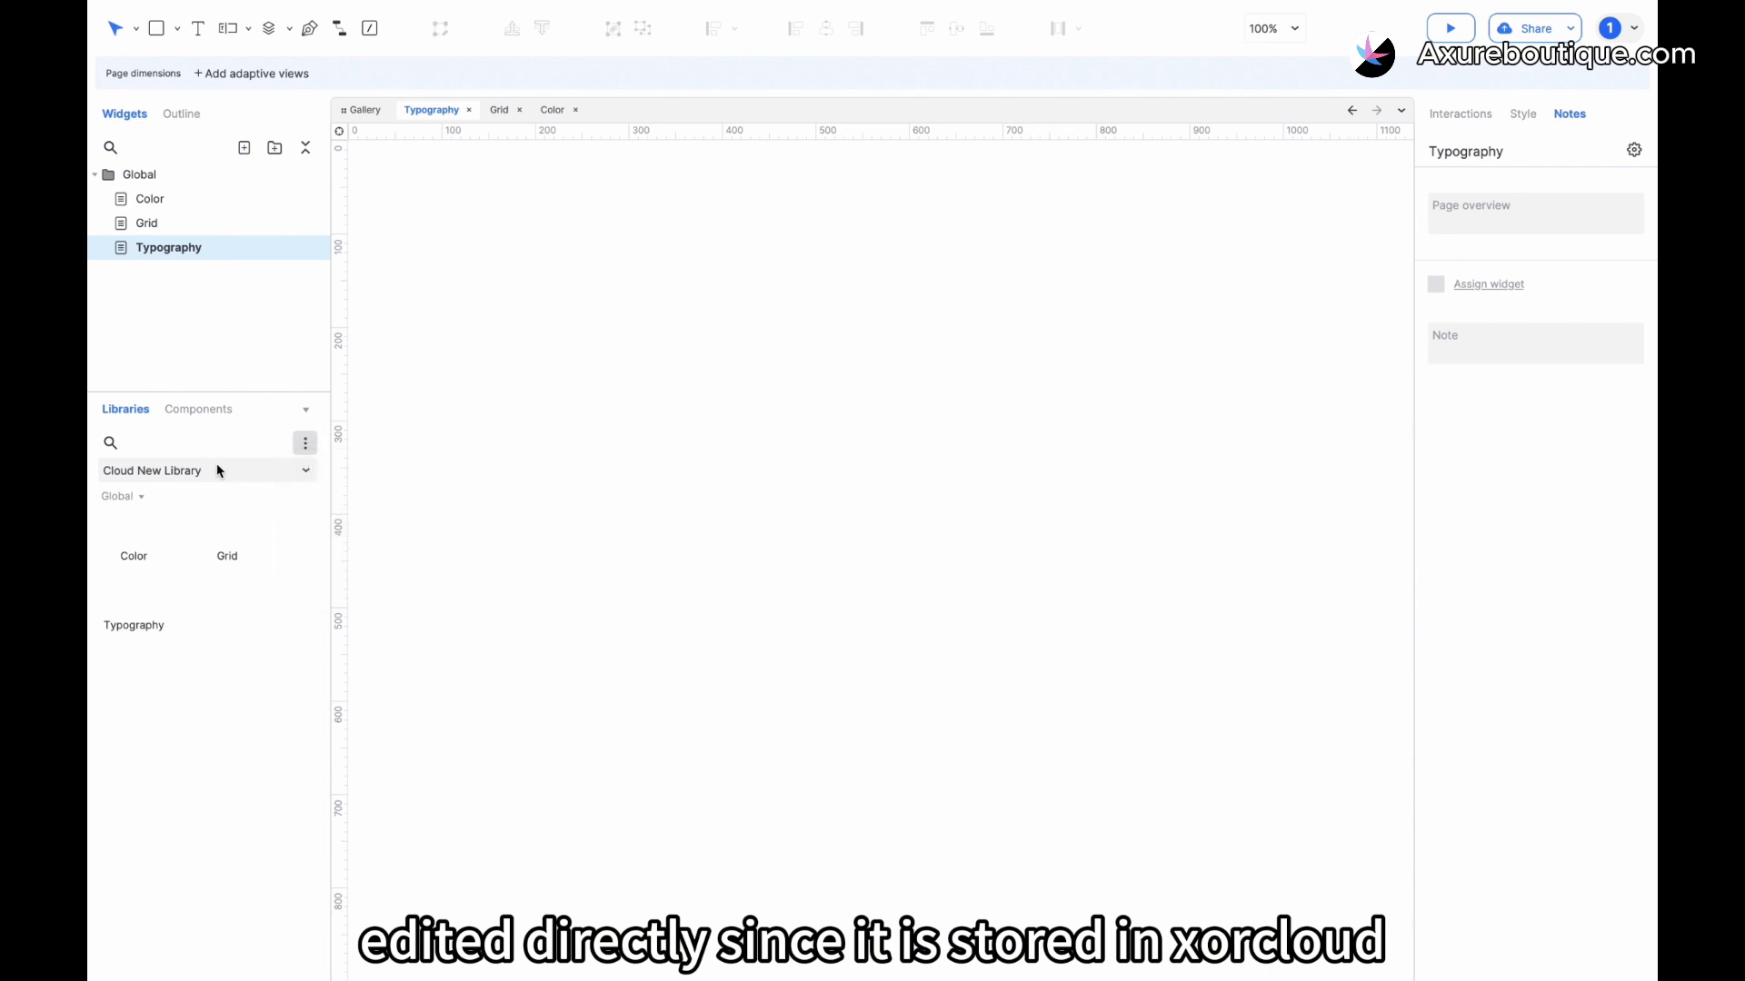
Switch to the local library iONIC V7 and open it for editing, accepting the upgrade to RP 11.
{"action": "left_click", "coordinate": [235, 472]}
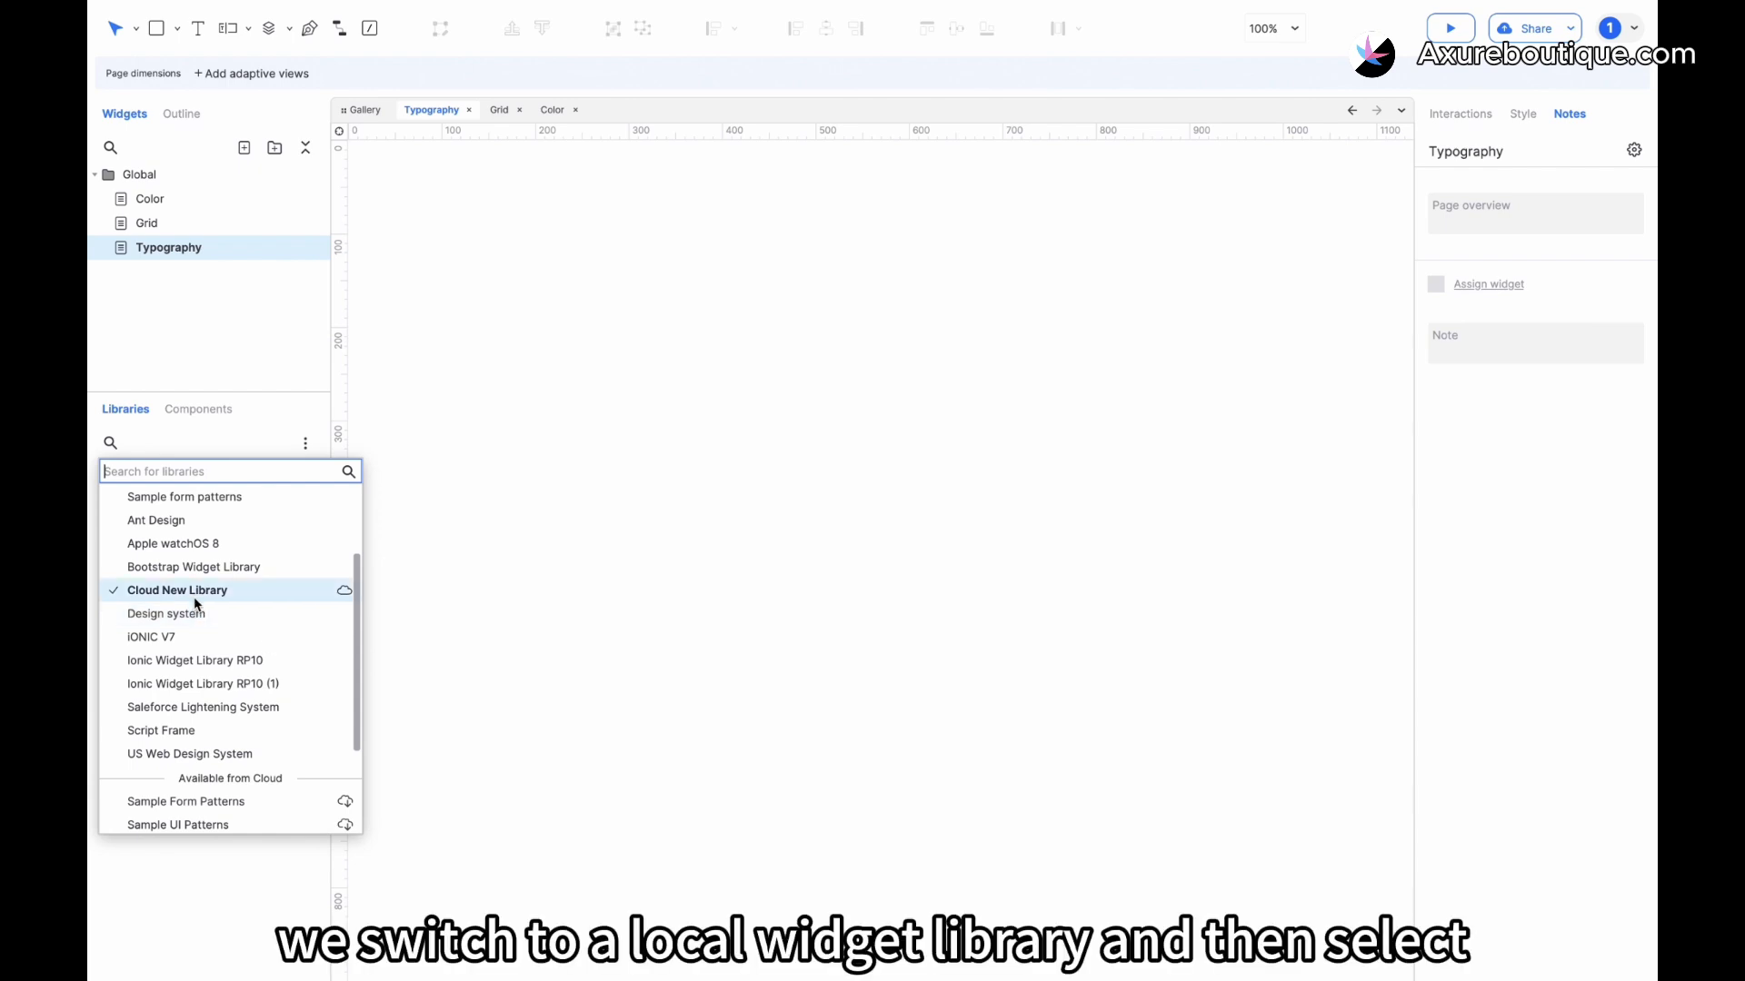
{"action": "left_click", "coordinate": [179, 637]}
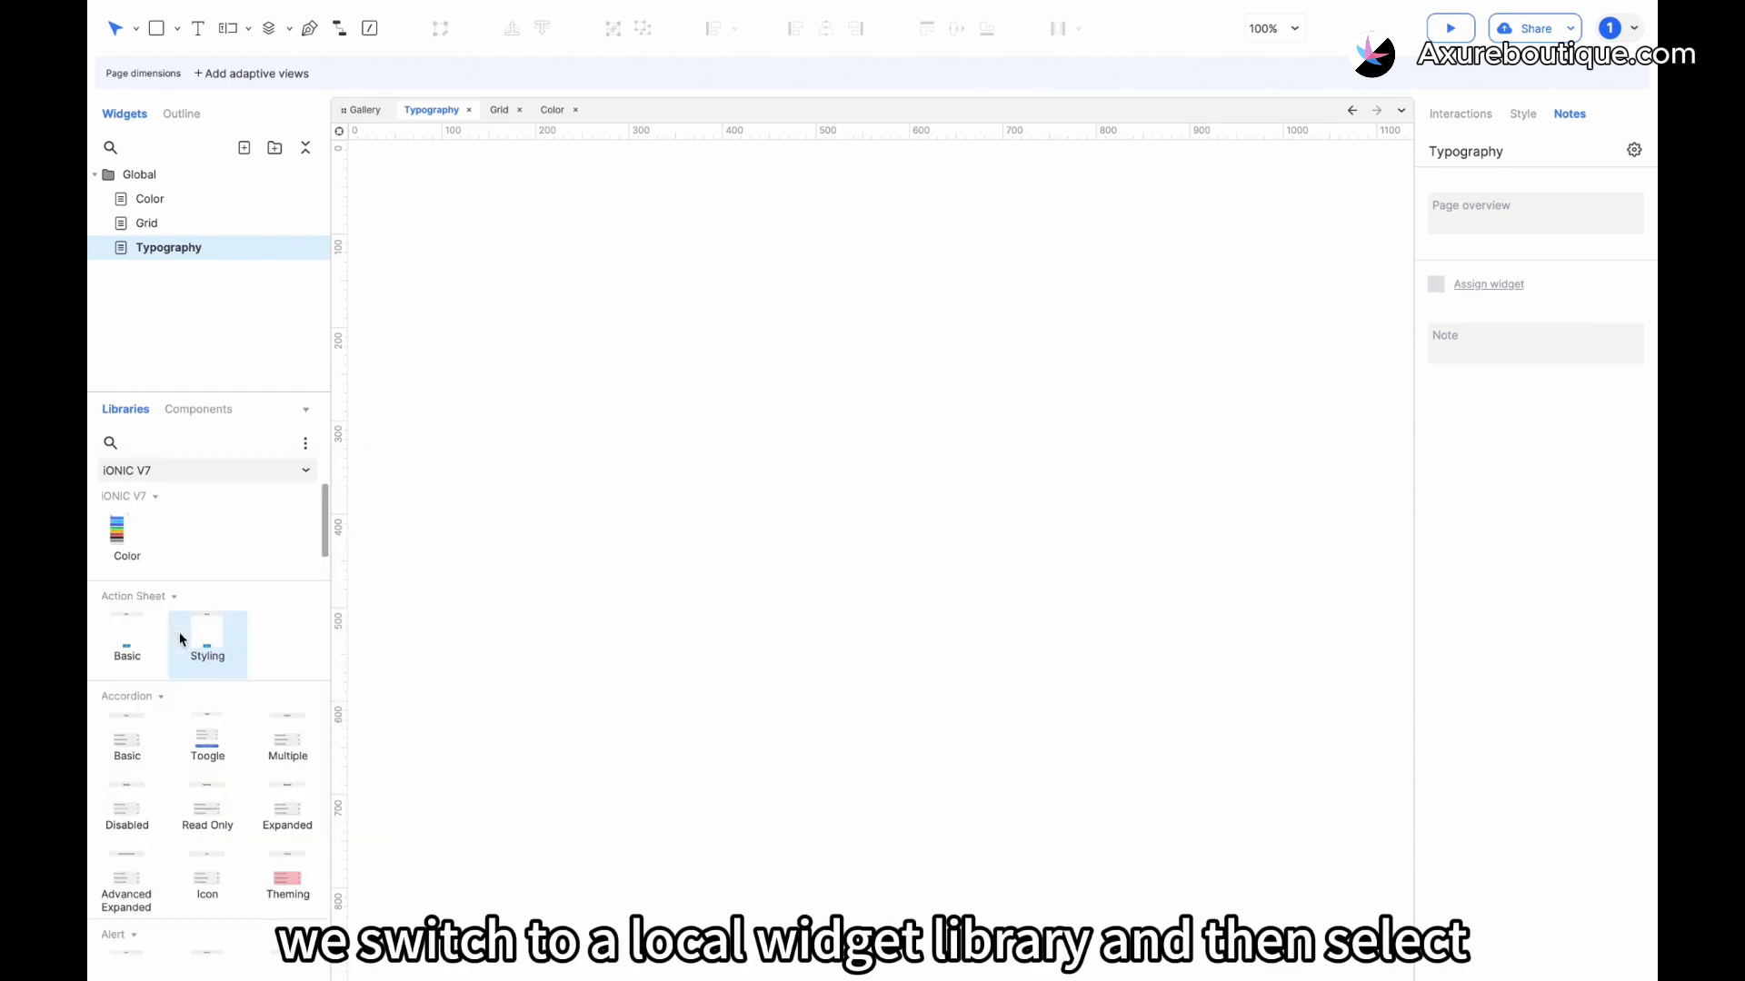
{"action": "left_click", "coordinate": [305, 444]}
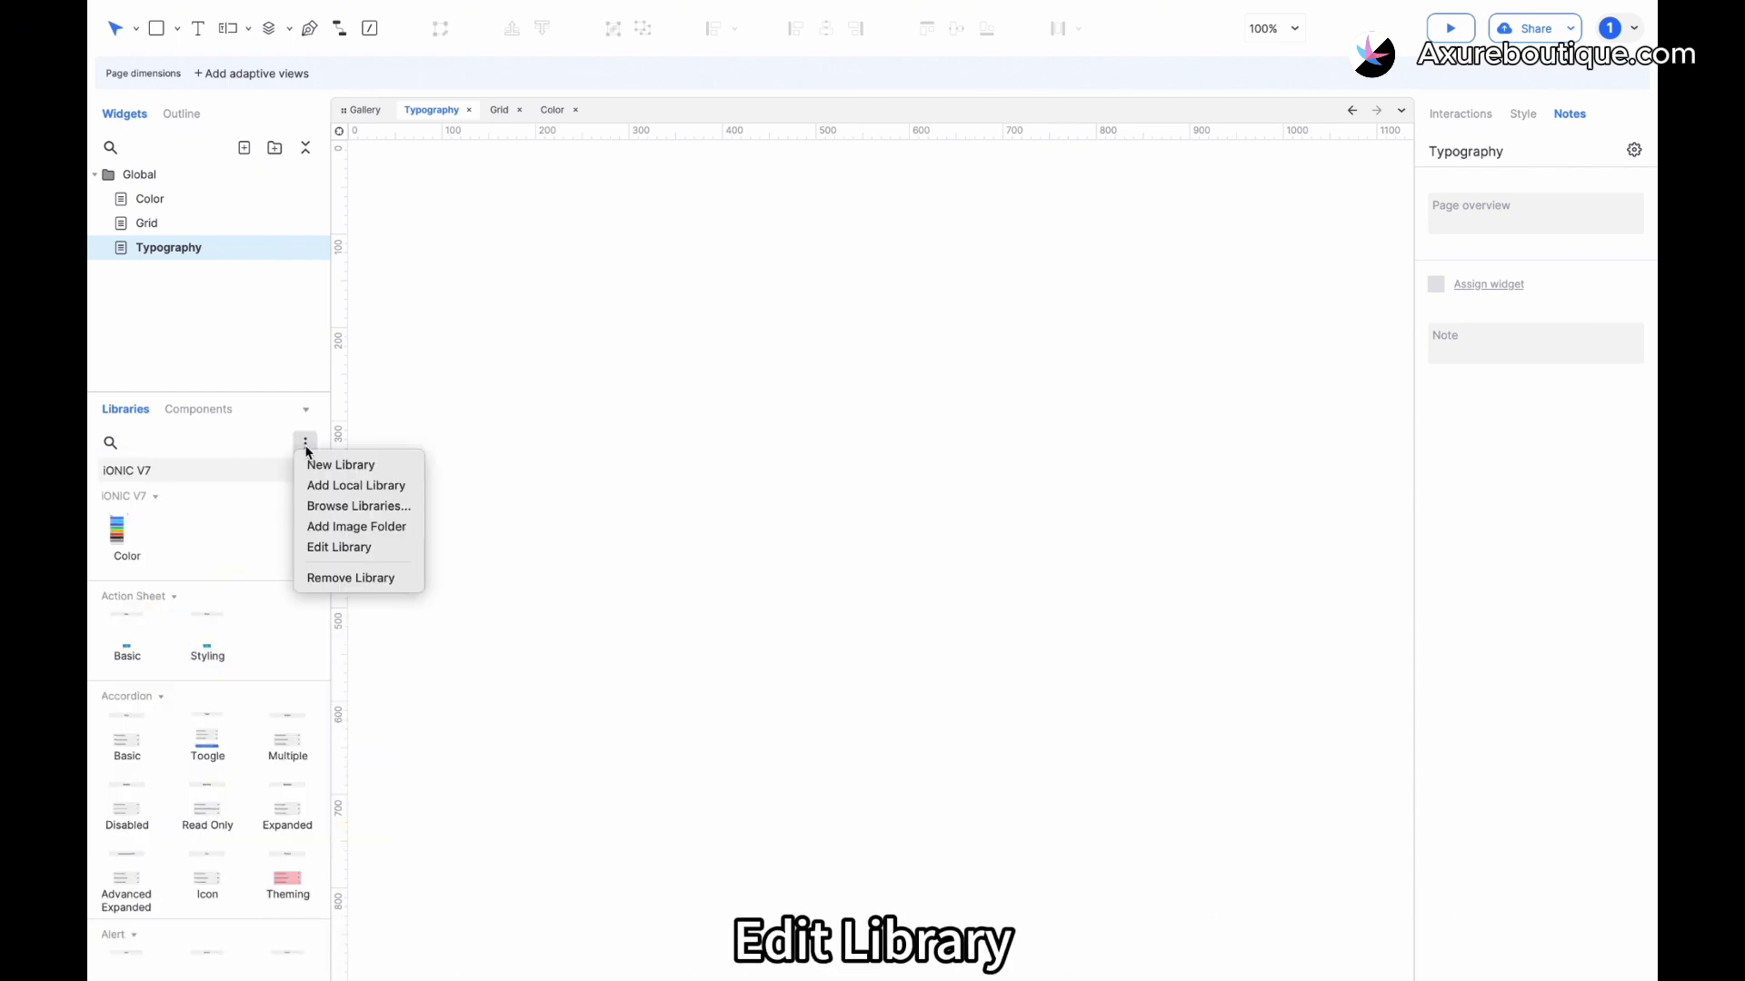
{"action": "left_click", "coordinate": [337, 545]}
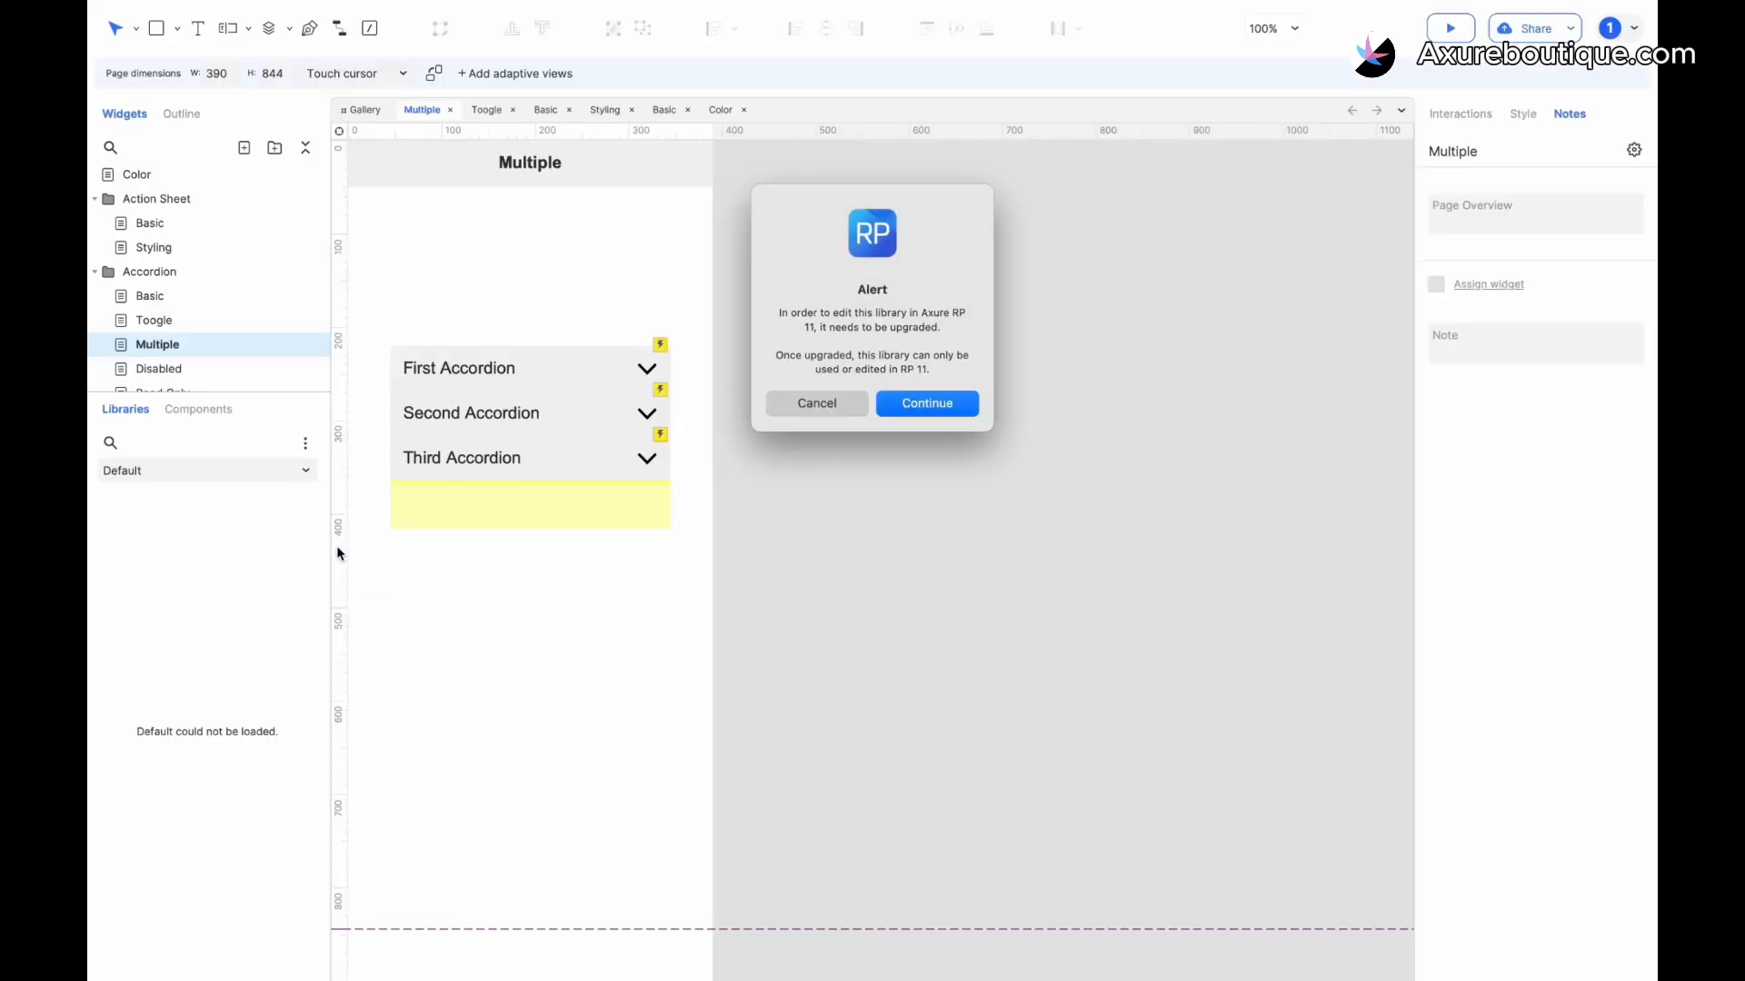
{"action": "left_click", "coordinate": [920, 404]}
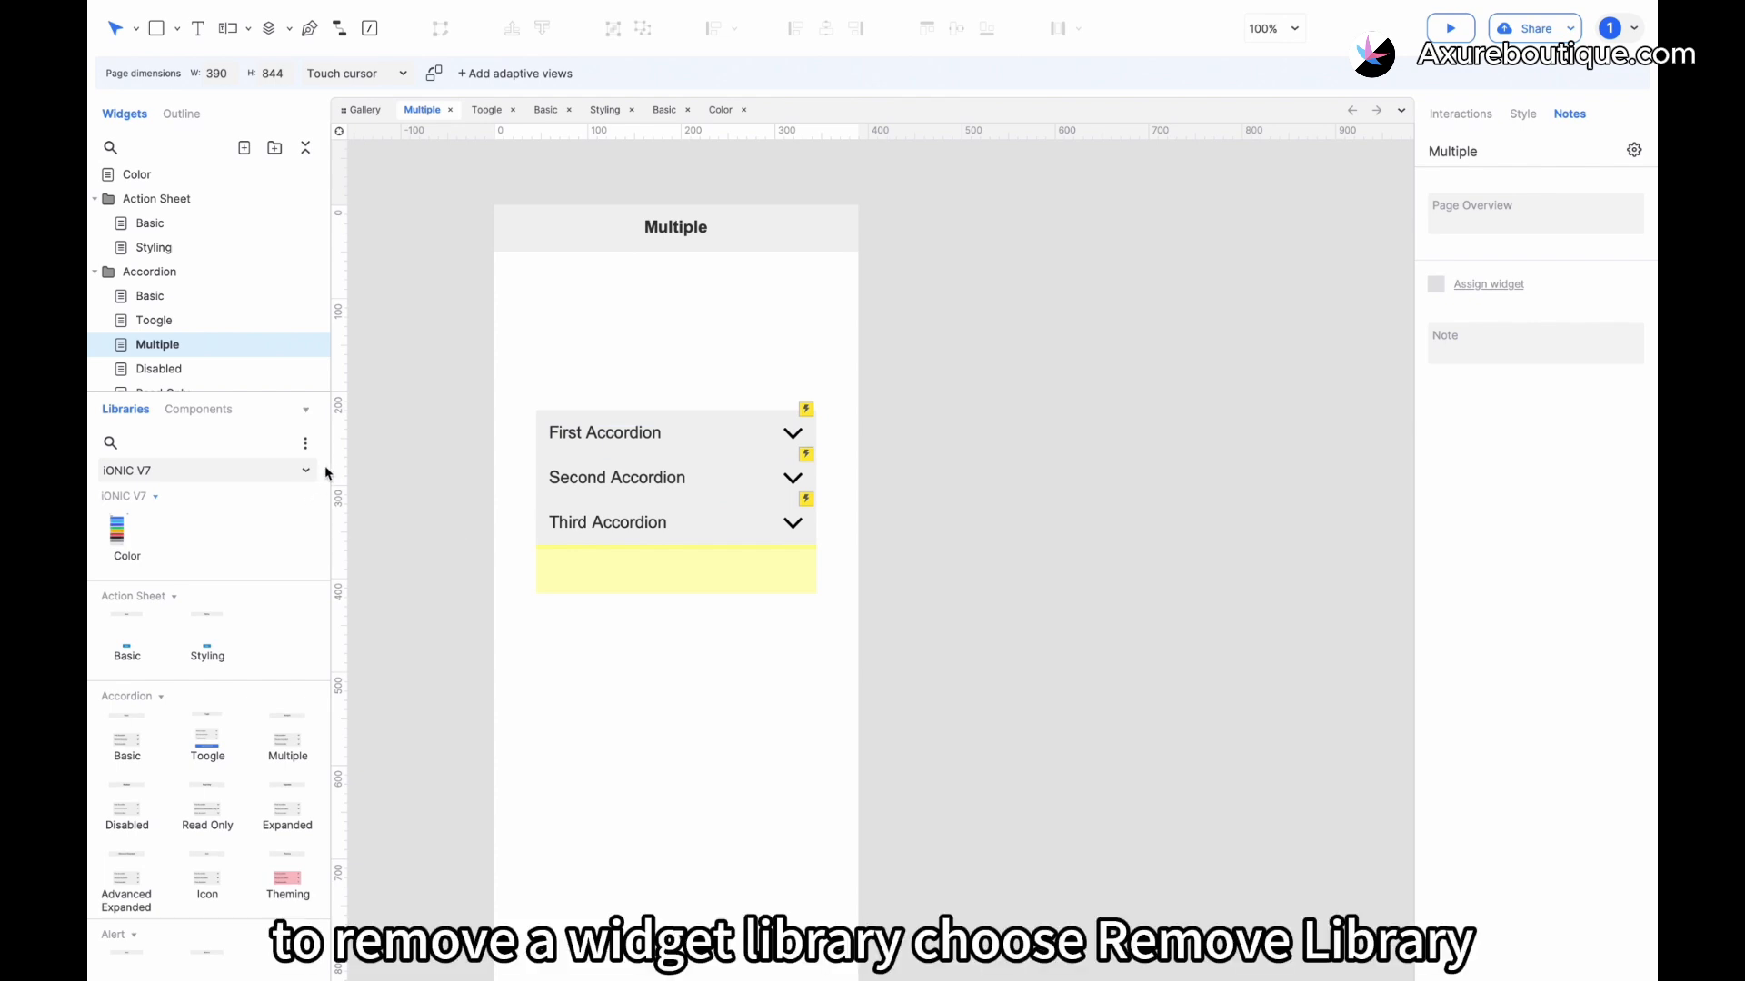
Remove the iONIC V7 library from the widget libraries.
{"action": "left_click", "coordinate": [306, 443]}
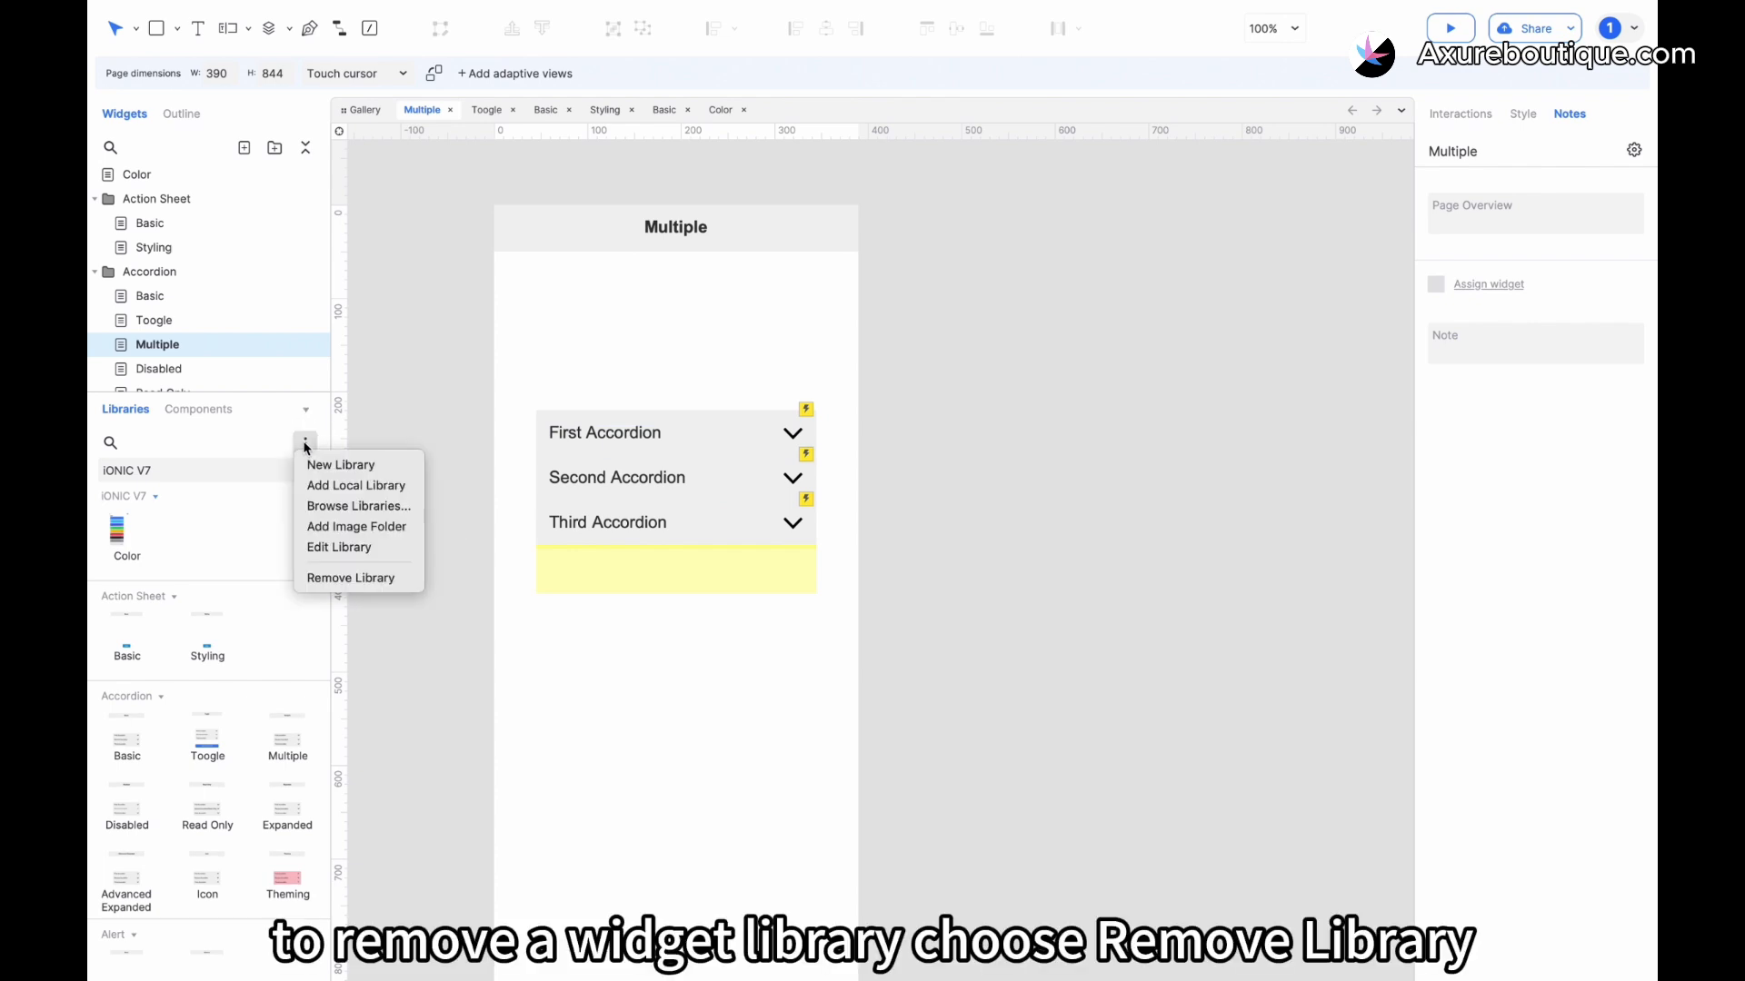
{"action": "left_click", "coordinate": [336, 578]}
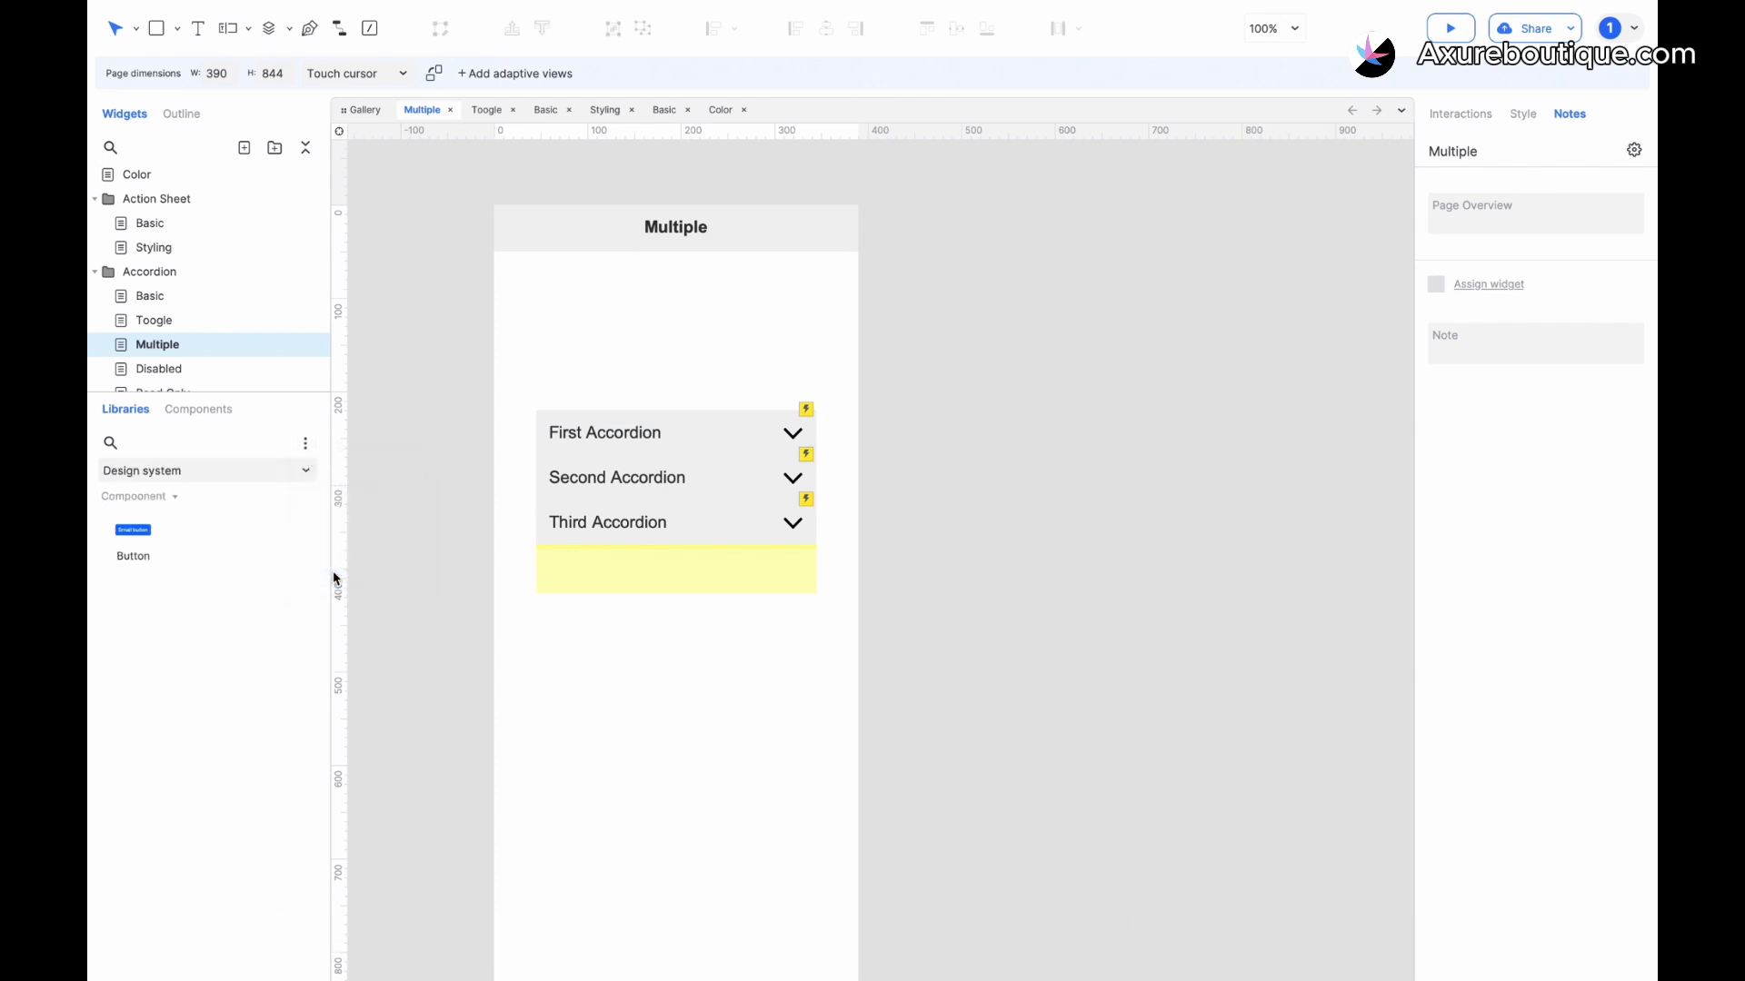